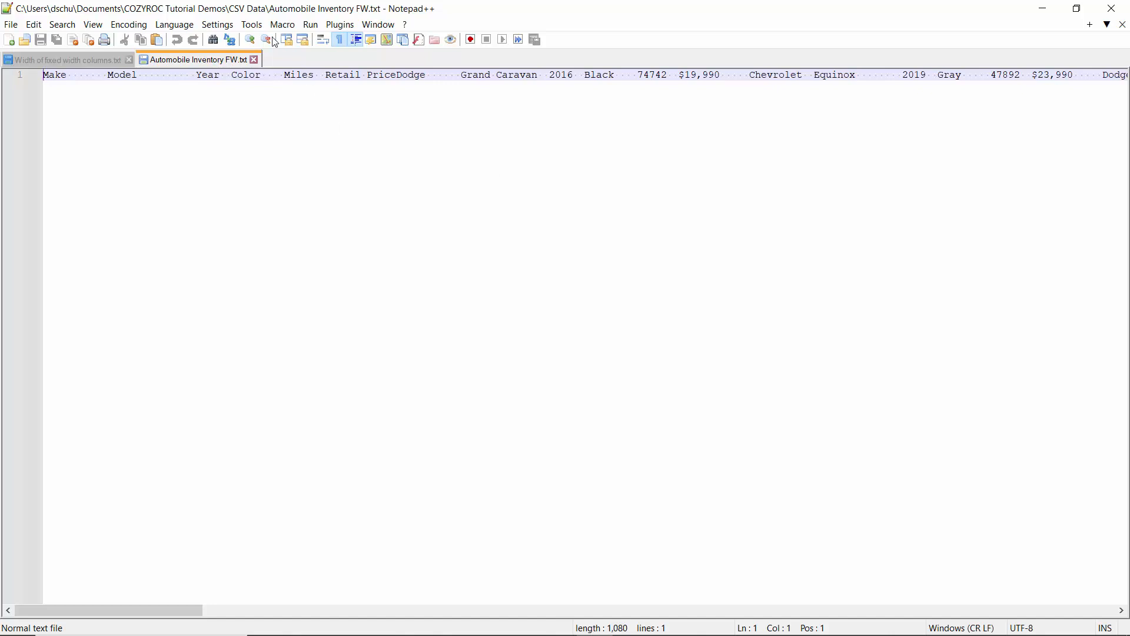
Close Automobile Inventory FW.txt, examine the column widths in Width of fixed width columns.txt, and switch to SQL Server Management Studio.
{"action": "left_click", "coordinate": [254, 60]}
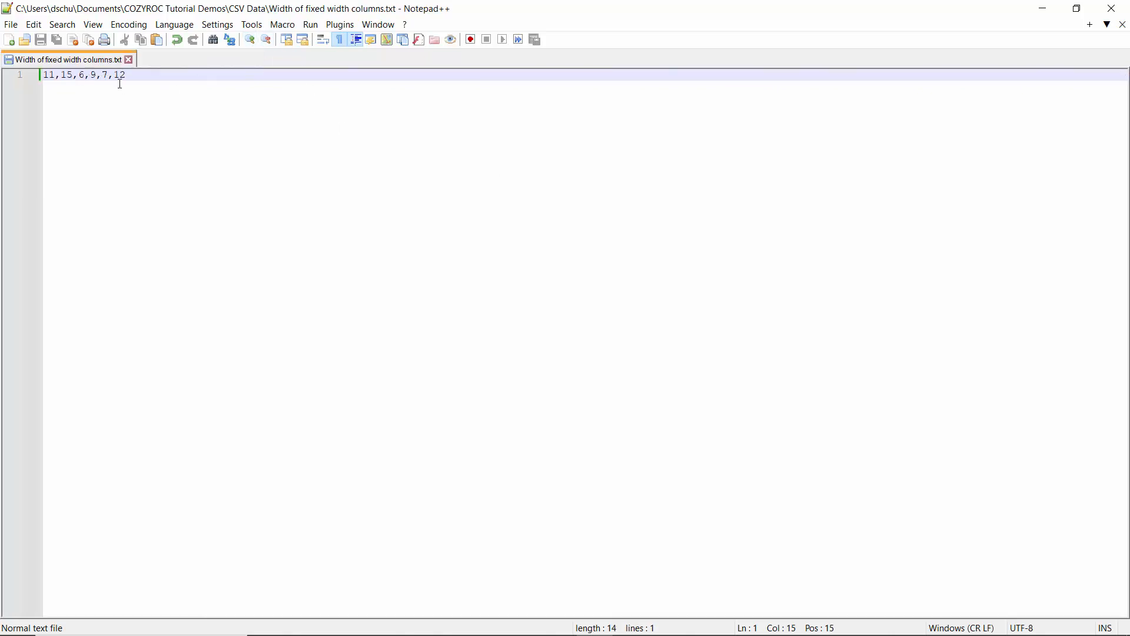
{"action": "left_click_drag", "start_coordinate": [133, 76], "coordinate": [25, 118]}
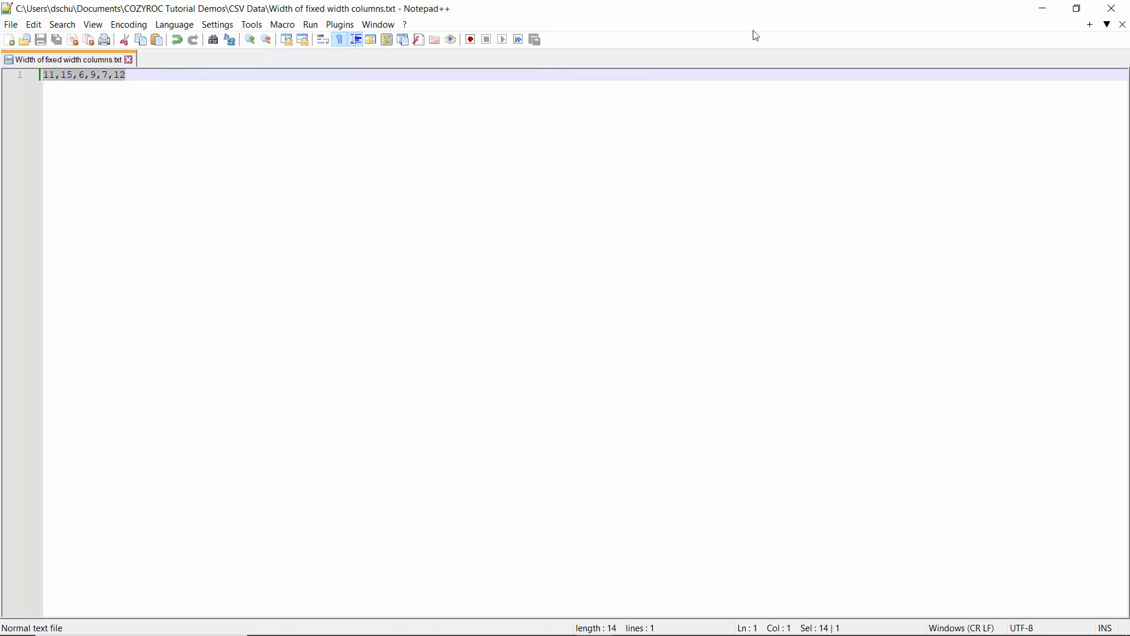
{"action": "left_click", "coordinate": [1048, 11]}
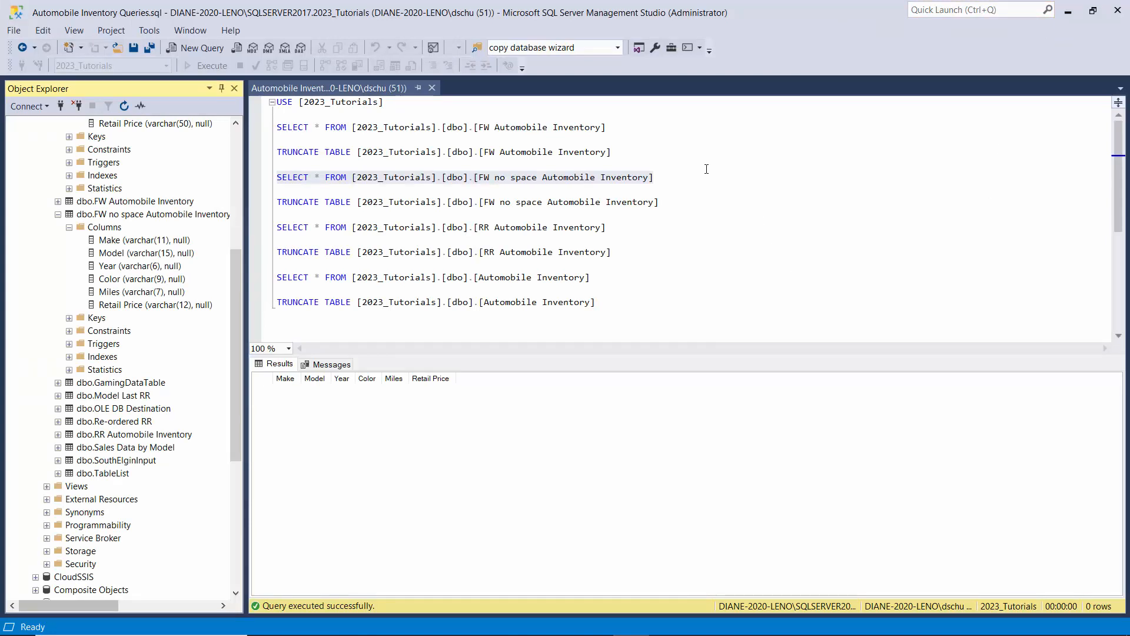
Highlight the SELECT query for the FW no space Automobile Inventory table, review the table's columns, and switch to Visual Studio.
{"action": "left_click", "coordinate": [659, 177]}
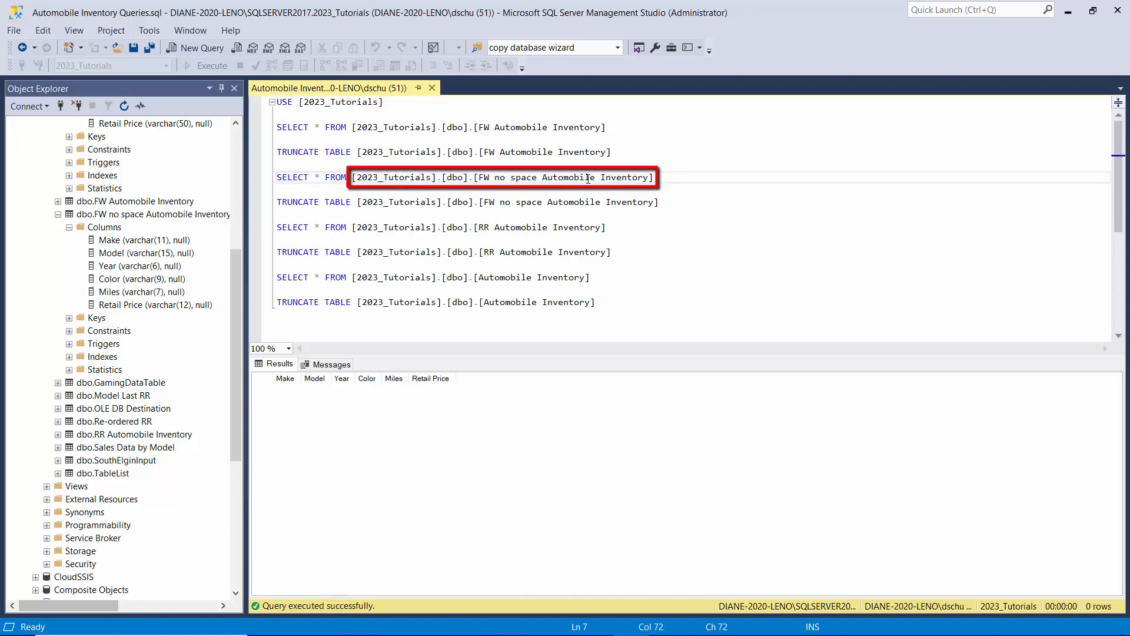
{"action": "key", "text": "shift+Home"}
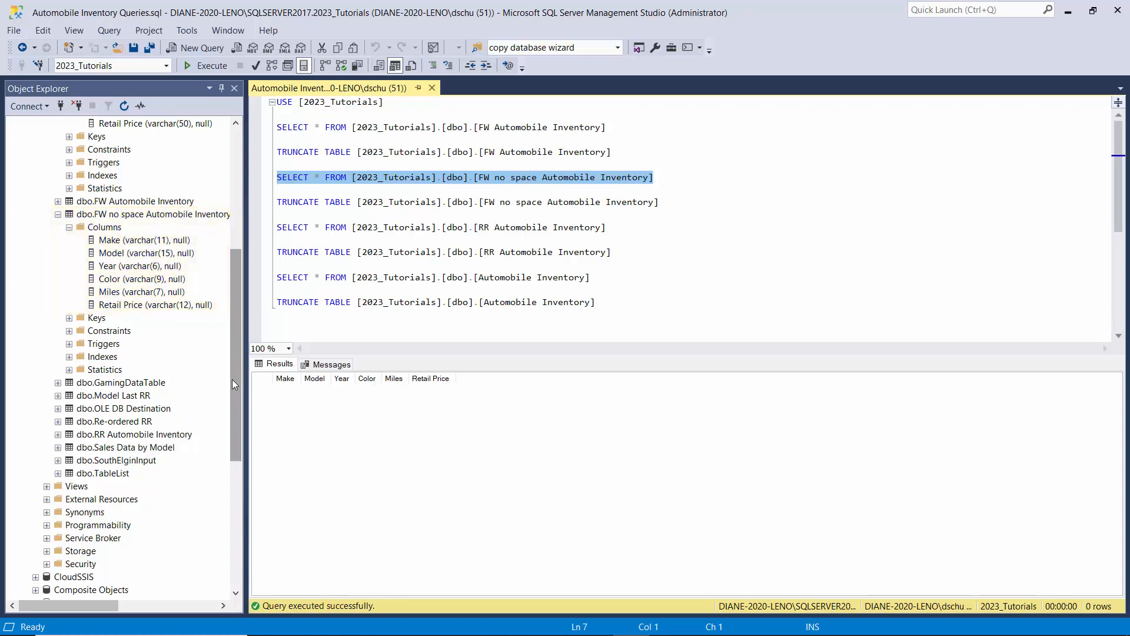
{"action": "left_click", "coordinate": [1068, 11]}
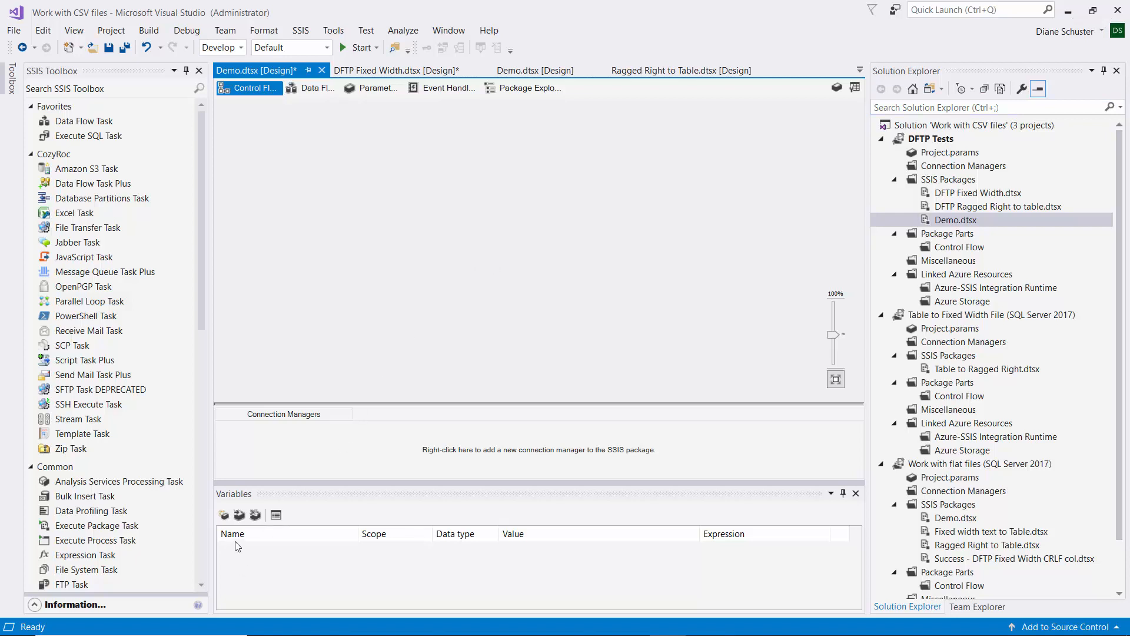
Add a package variable named ColumnsCountVar with data type String and value 6.
{"action": "left_click", "coordinate": [229, 517]}
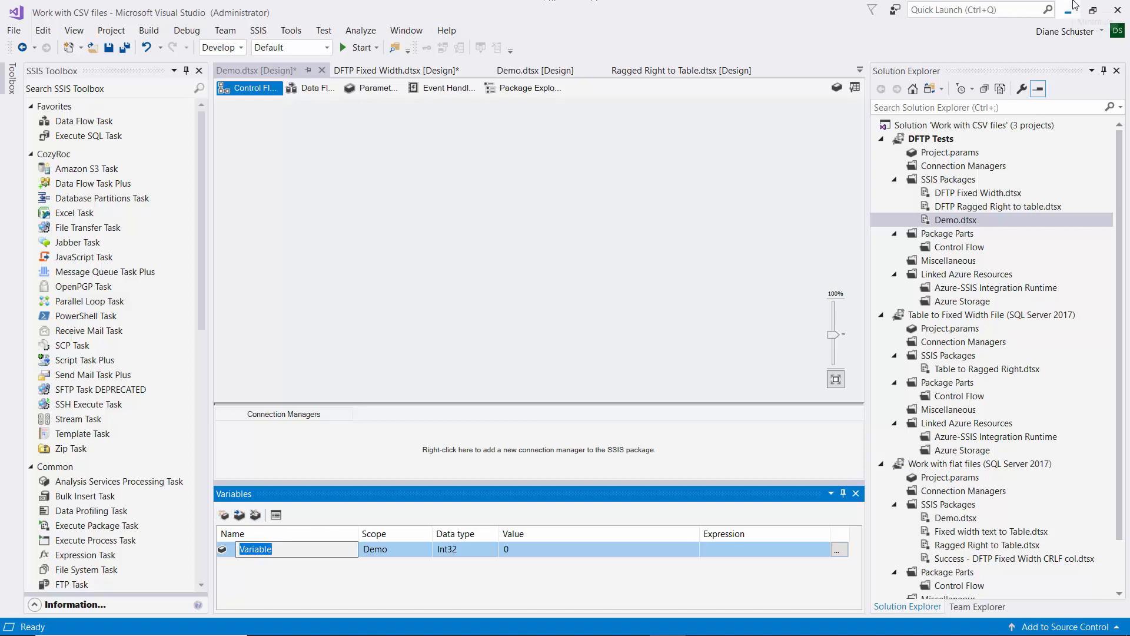
{"action": "type", "text": "Columns"}
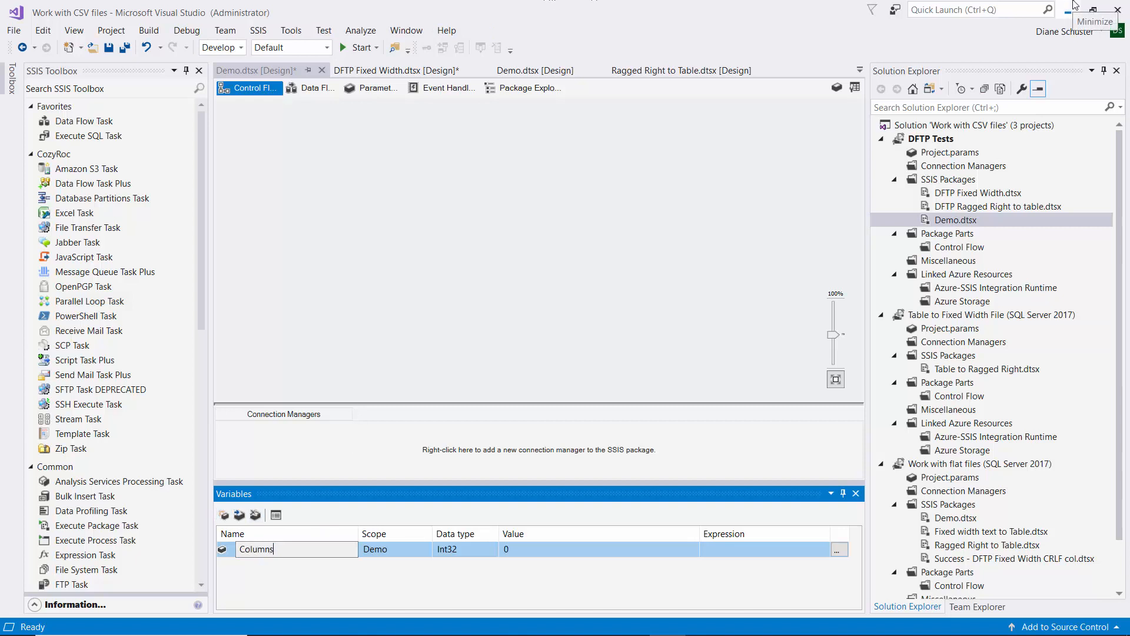
{"action": "type", "text": "CountVar"}
{"action": "key", "text": "Tab"}
{"action": "key", "text": "Tab"}
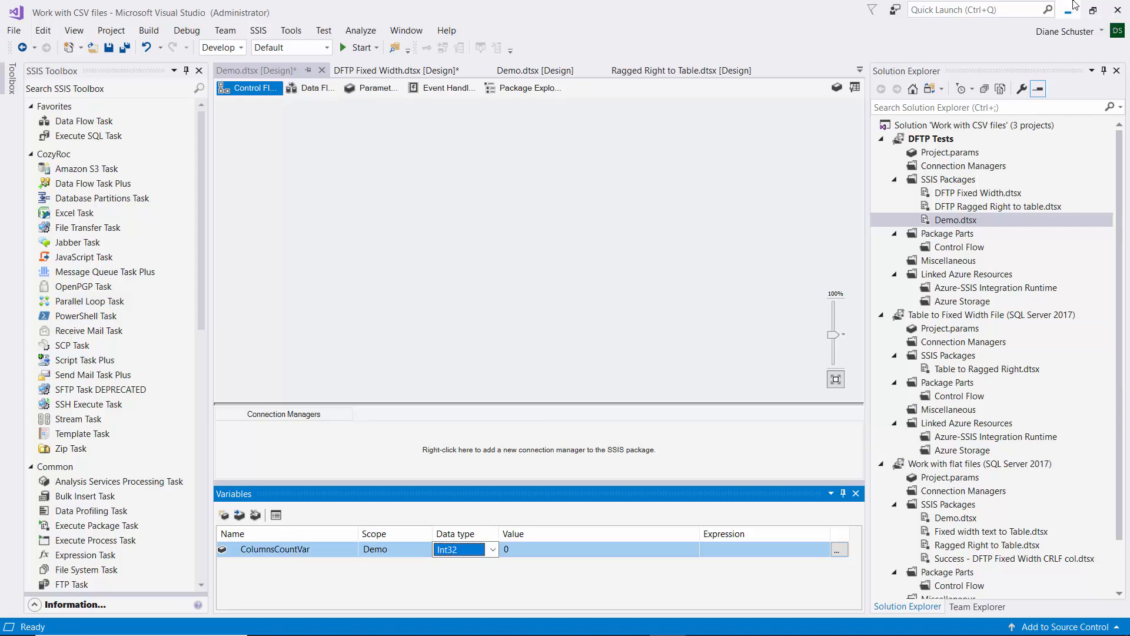
{"action": "key", "text": "s"}
{"action": "key", "text": "s"}
{"action": "key", "text": "s"}
{"action": "key", "text": "Tab"}
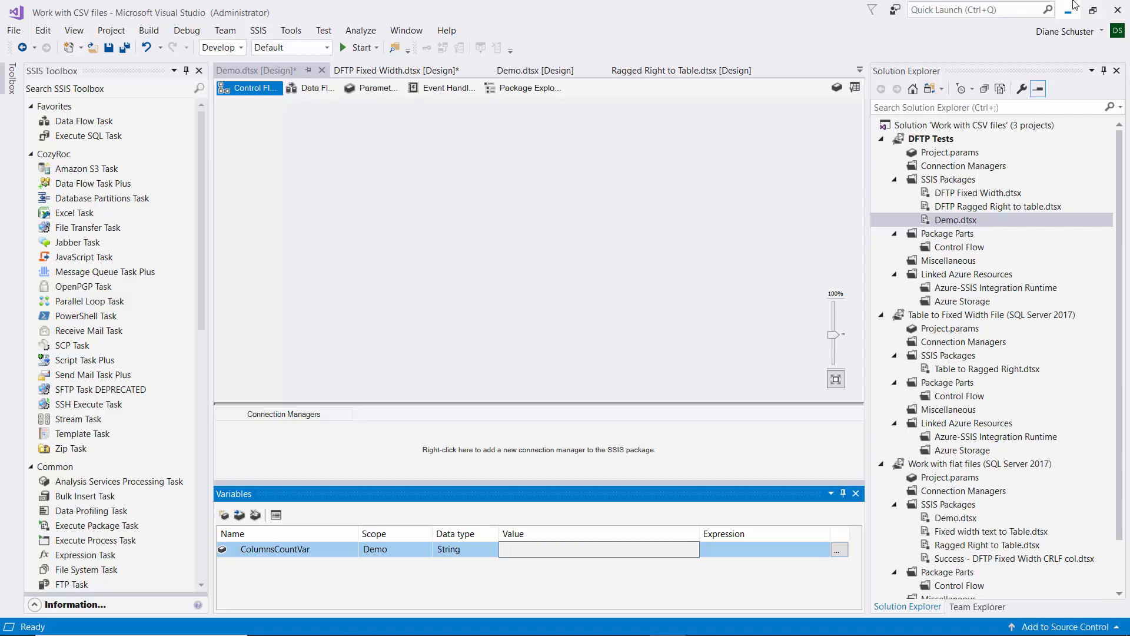
{"action": "type", "text": "6"}
{"action": "key", "text": "Tab"}
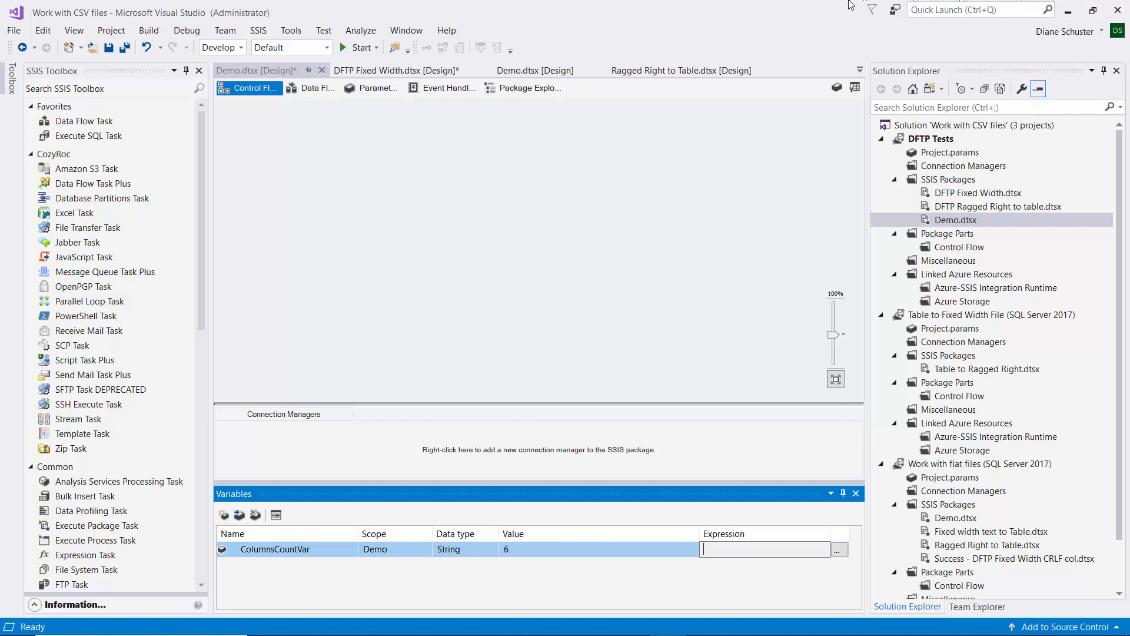
Add a second variable named ColumnWidthVar with data type String and value 11,15,6,9,7,12.
{"action": "left_click", "coordinate": [224, 515]}
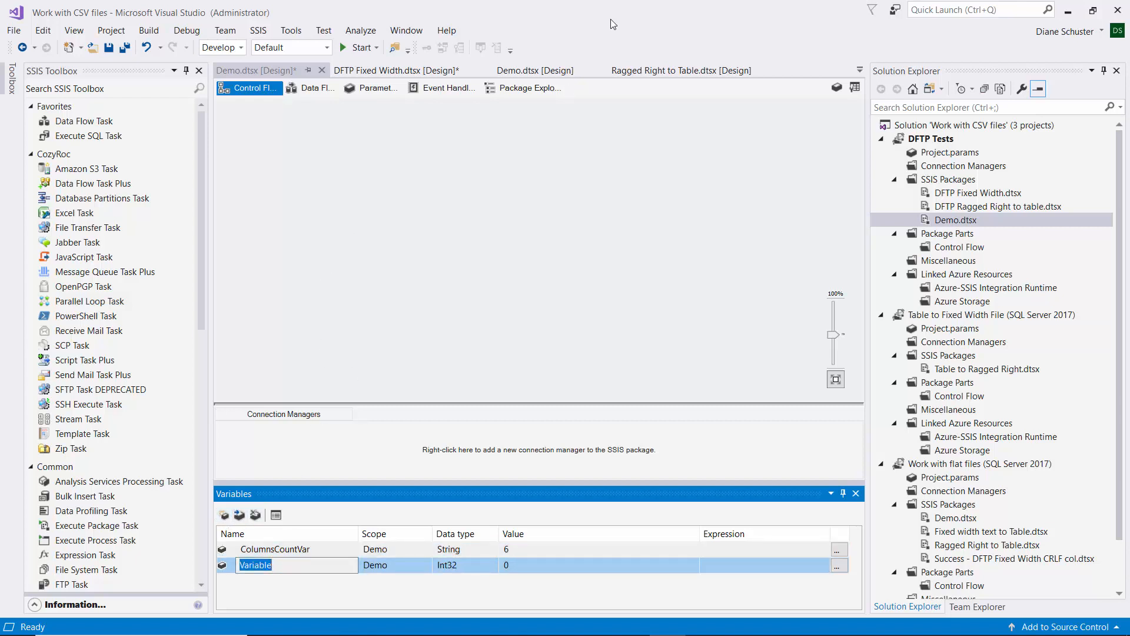
{"action": "type", "text": "ColumnWidthVar"}
{"action": "key", "text": "Tab"}
{"action": "type", "text": "Single"}
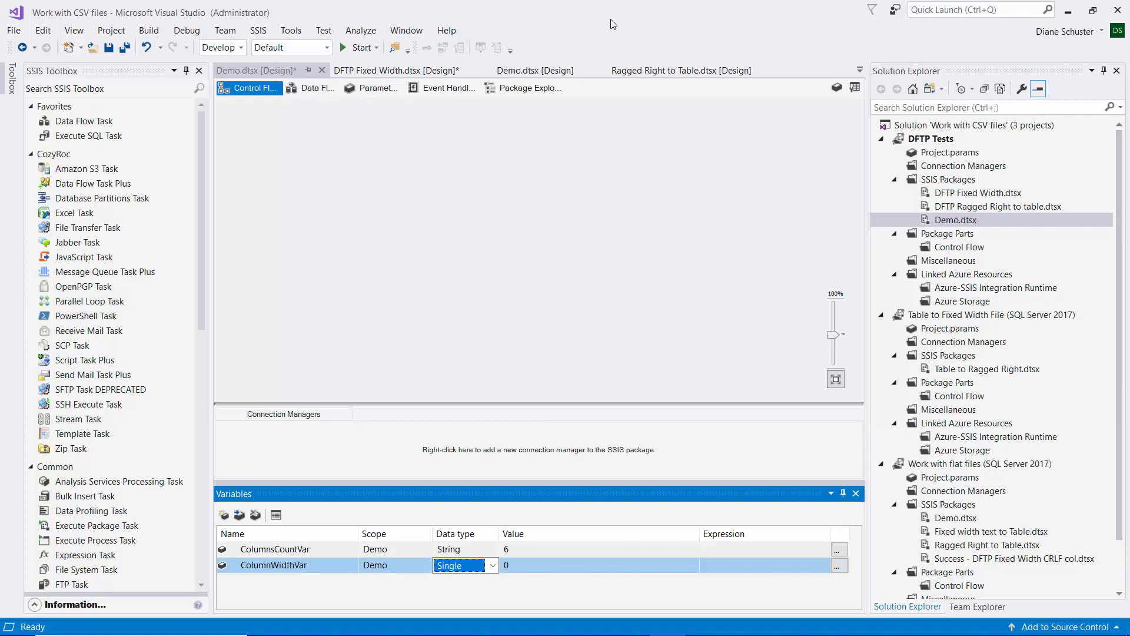
{"action": "key", "text": "Down"}
{"action": "key", "text": "Tab"}
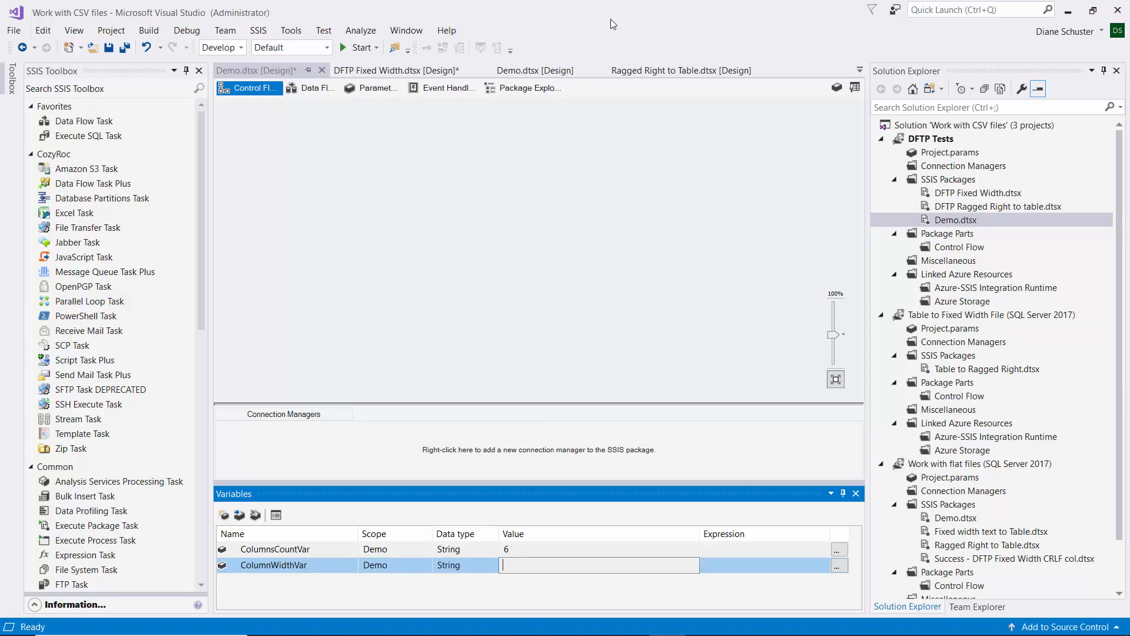
{"action": "type", "text": "11,15,6,9,7,12"}
{"action": "key", "text": "Return"}
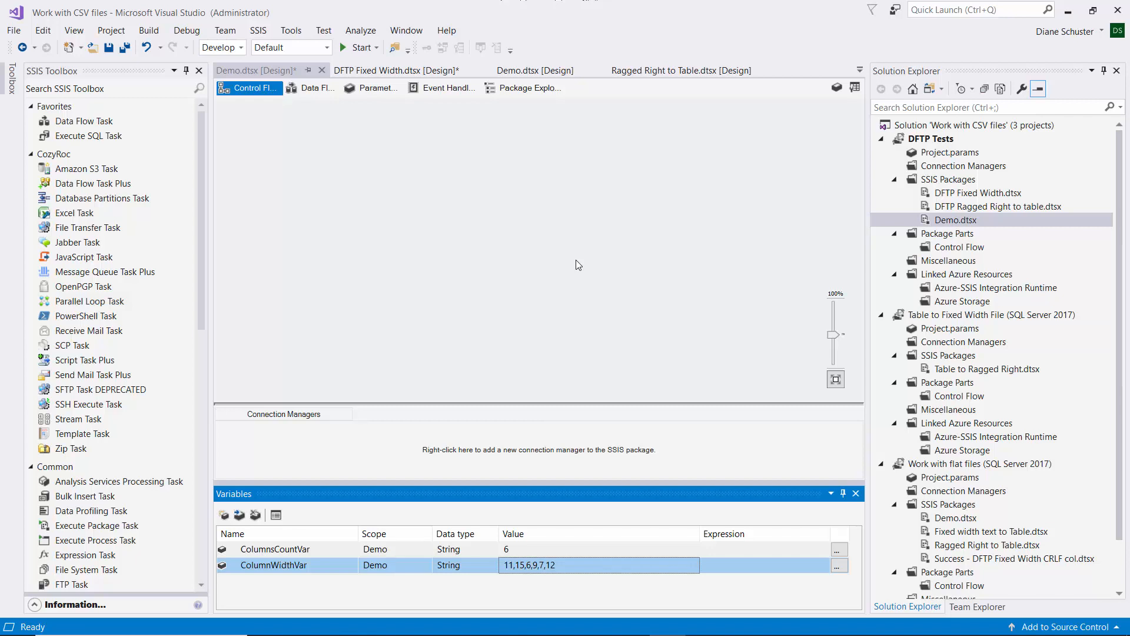
Create a flat file connection to Automobile Inventory FW.txt and set its format to Fixed width.
{"action": "right_click", "coordinate": [270, 442]}
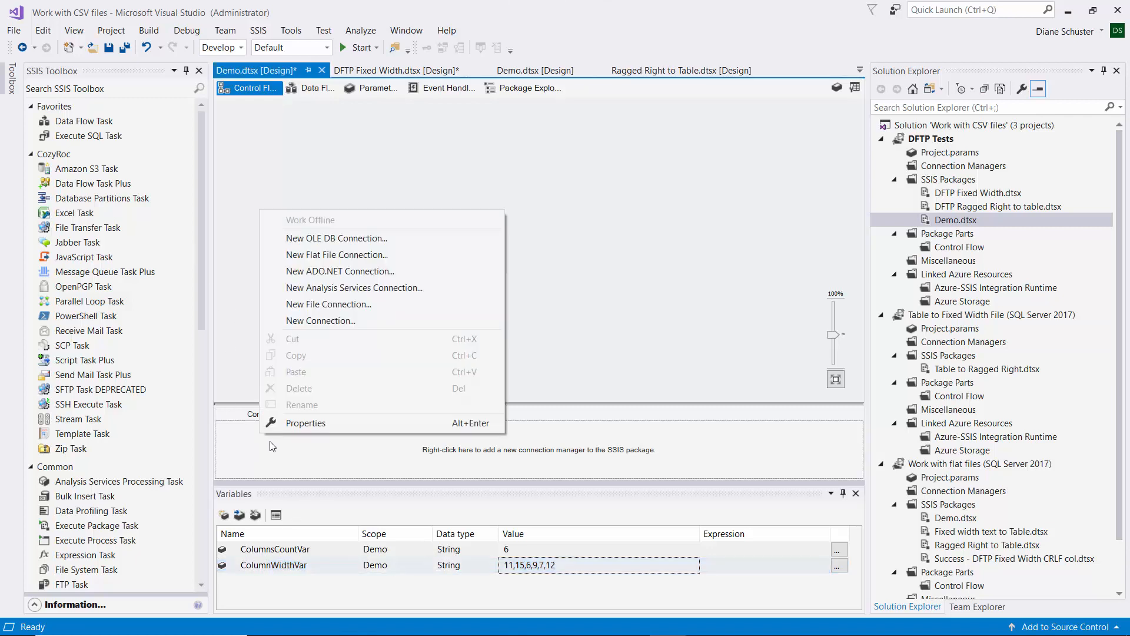
{"action": "left_click", "coordinate": [317, 255]}
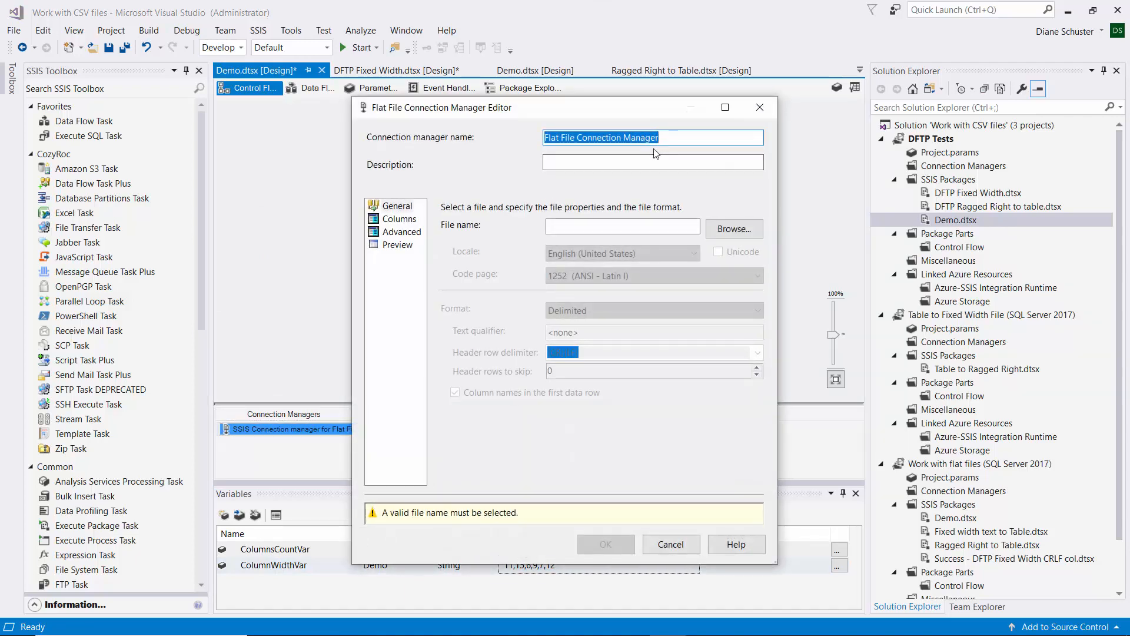
{"action": "left_click", "coordinate": [734, 228]}
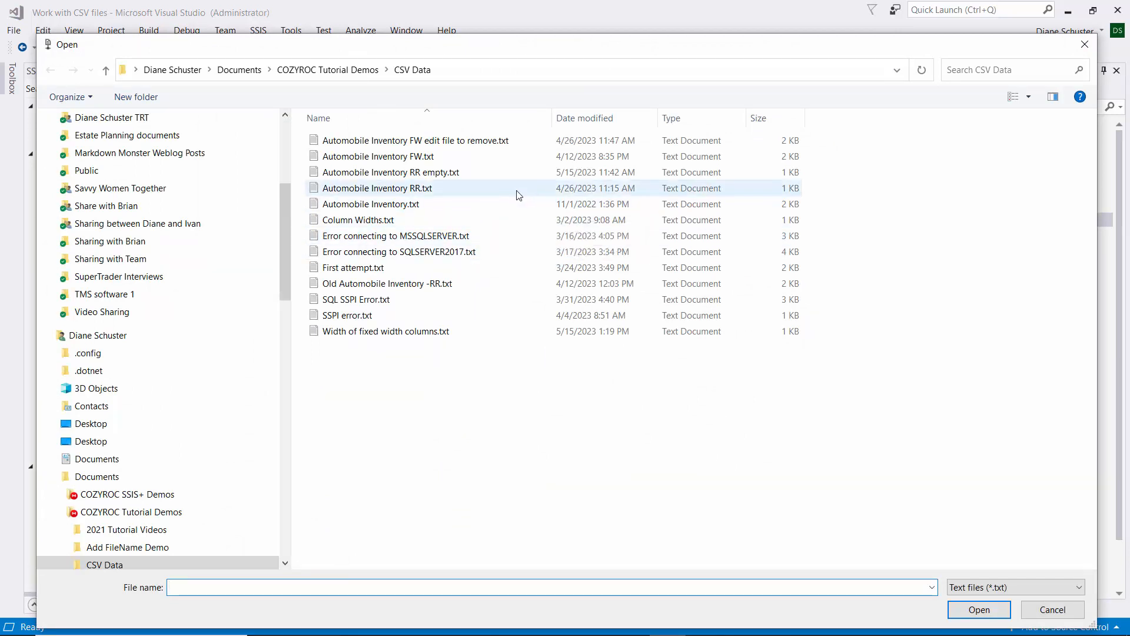
{"action": "double_click", "coordinate": [373, 158]}
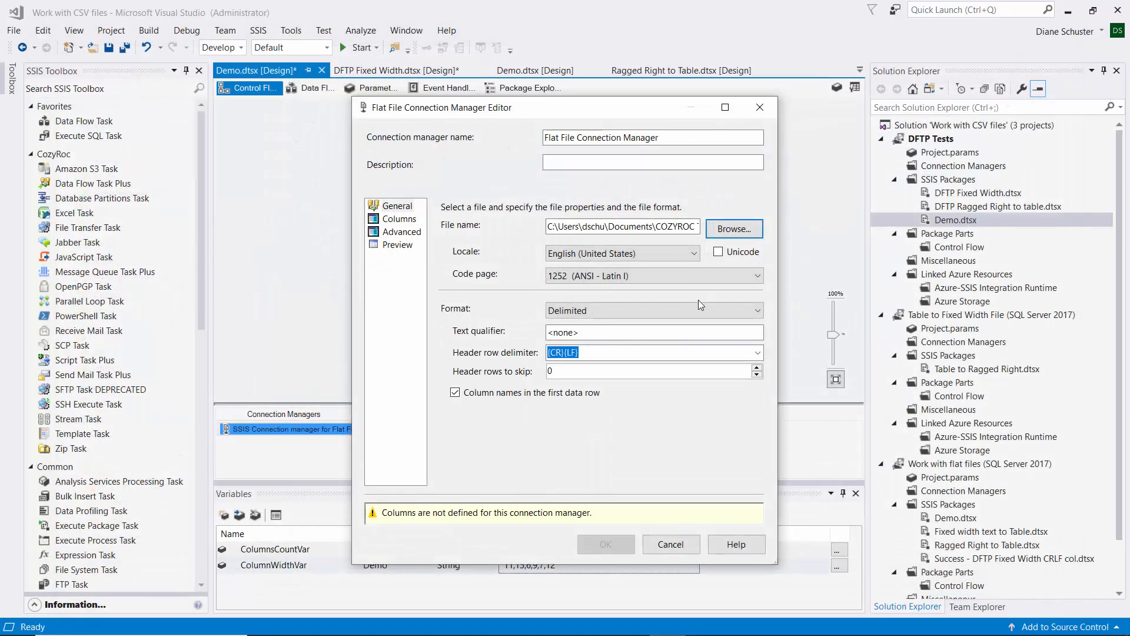
{"action": "left_click", "coordinate": [719, 311]}
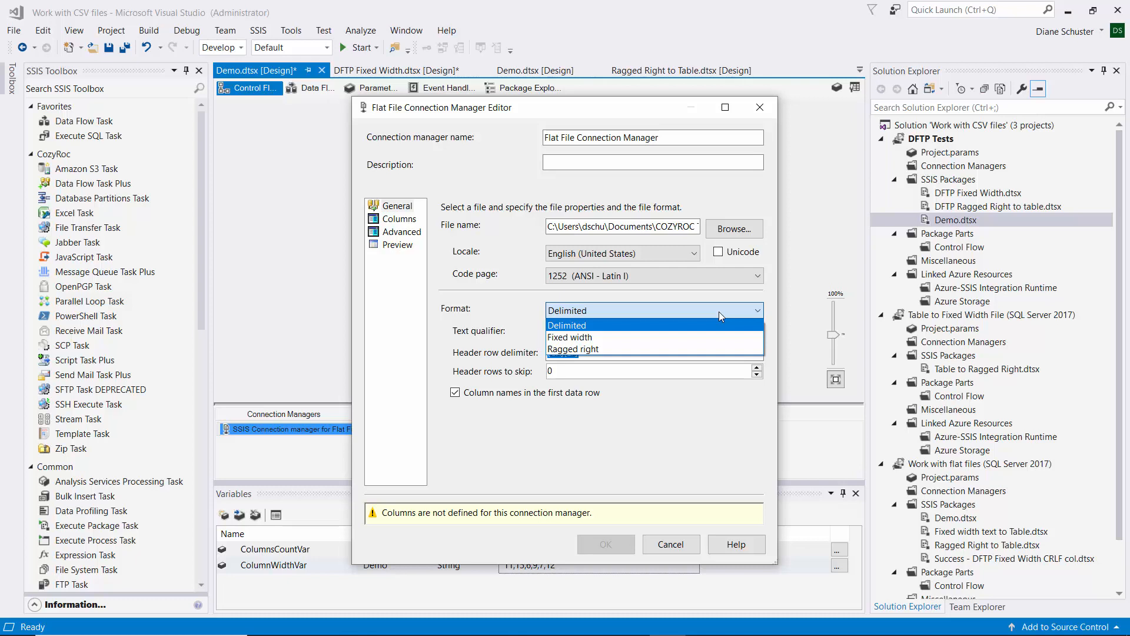
{"action": "left_click", "coordinate": [588, 337]}
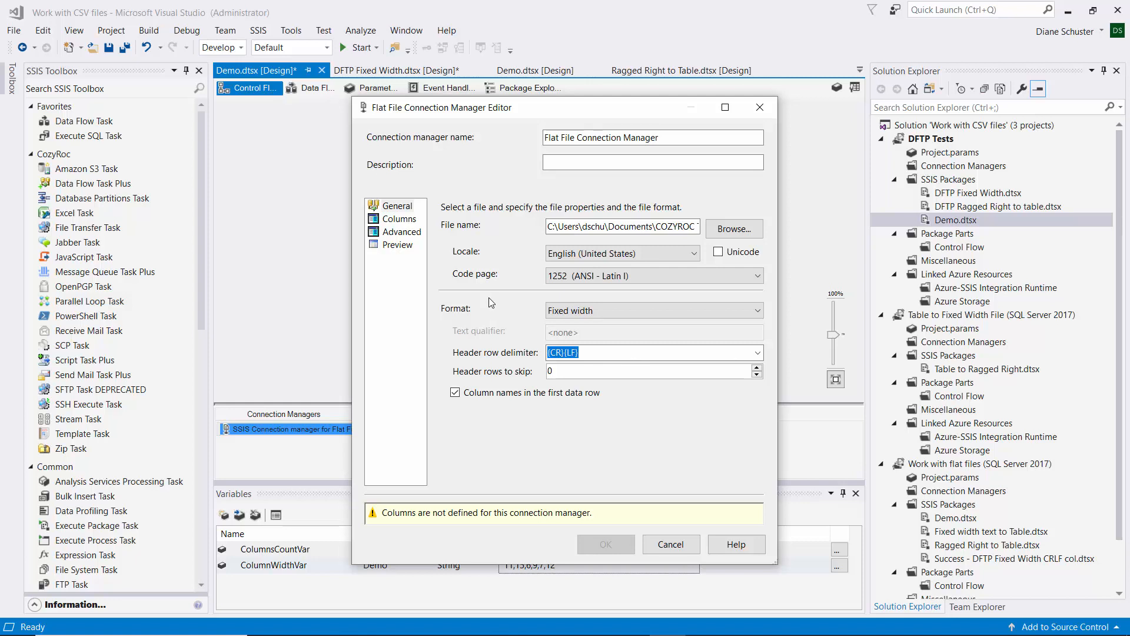
Set the connection's row width to 60, check the column properties and row alignment, and save the connection manager.
{"action": "left_click", "coordinate": [410, 221]}
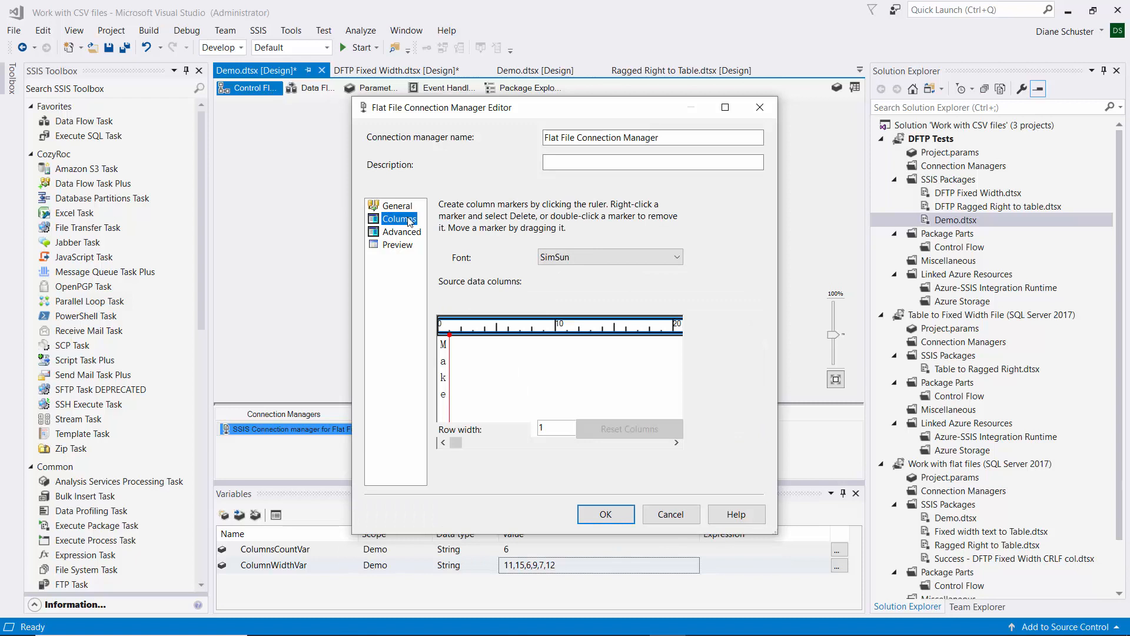
{"action": "left_click", "coordinate": [560, 427]}
{"action": "type", "text": "60"}
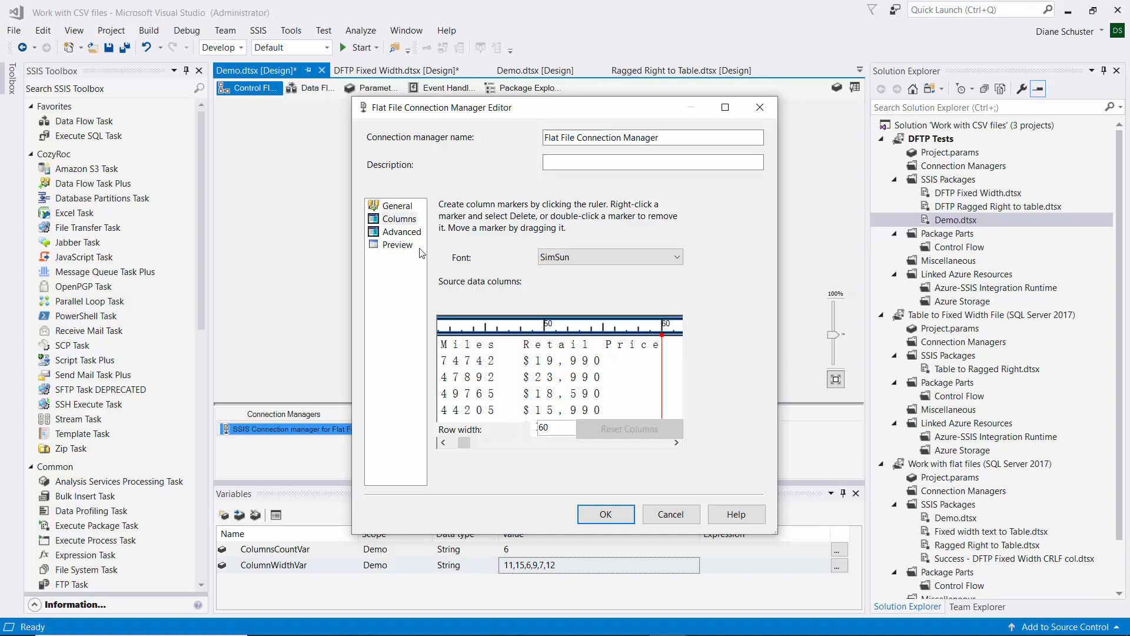
{"action": "left_click", "coordinate": [400, 233]}
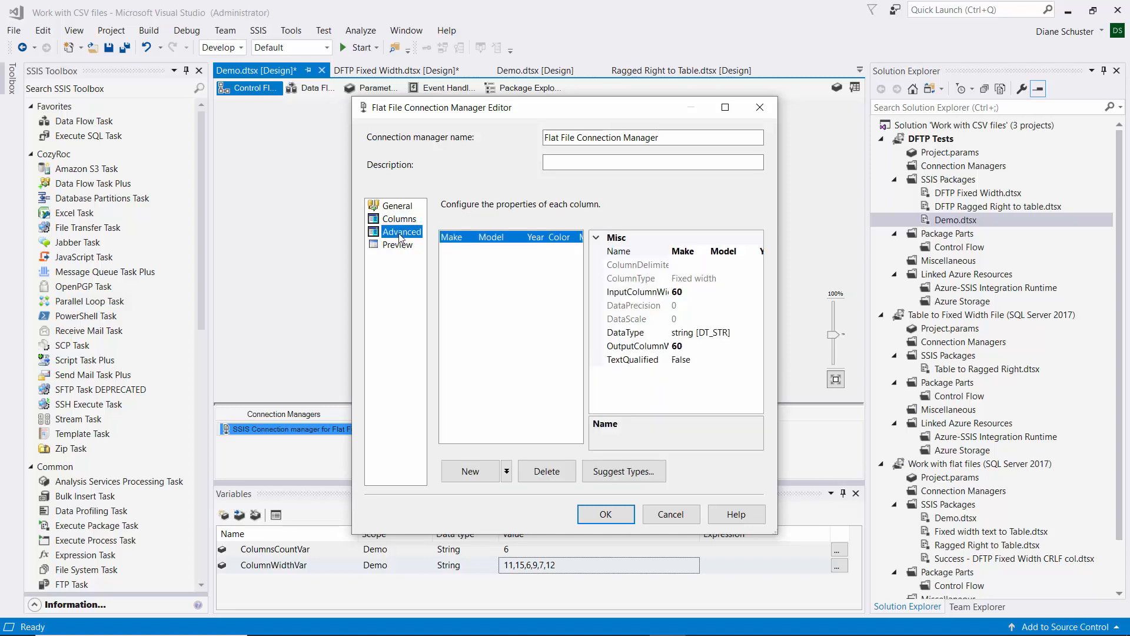
{"action": "left_click", "coordinate": [401, 219]}
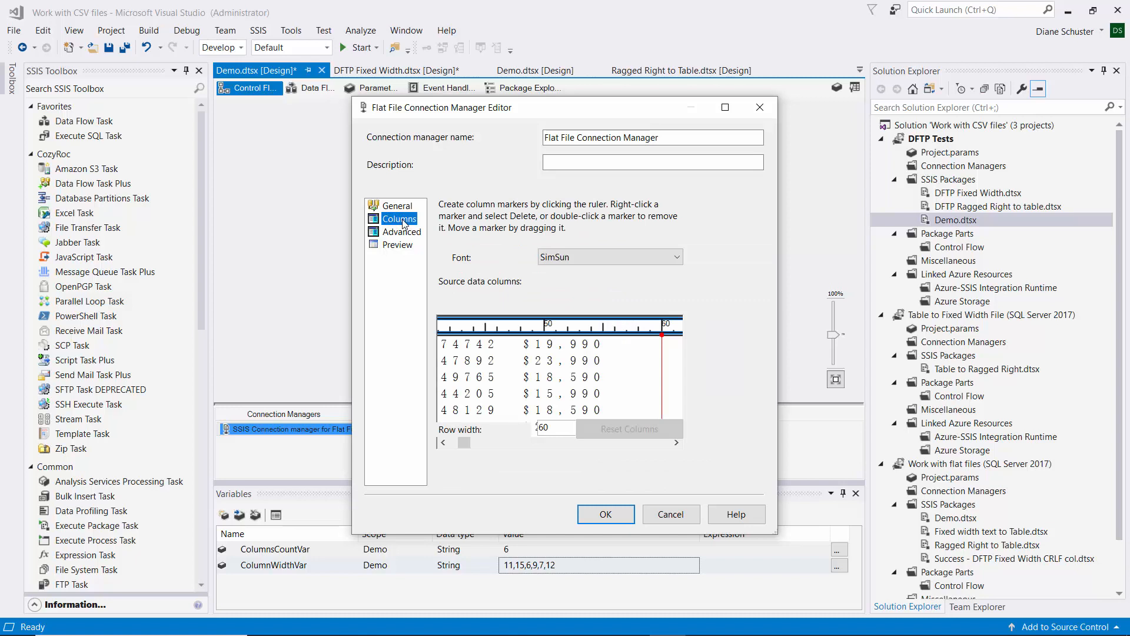
{"action": "left_click_drag", "start_coordinate": [775, 532], "coordinate": [939, 569]}
{"action": "left_click_drag", "start_coordinate": [604, 100], "coordinate": [526, 93]}
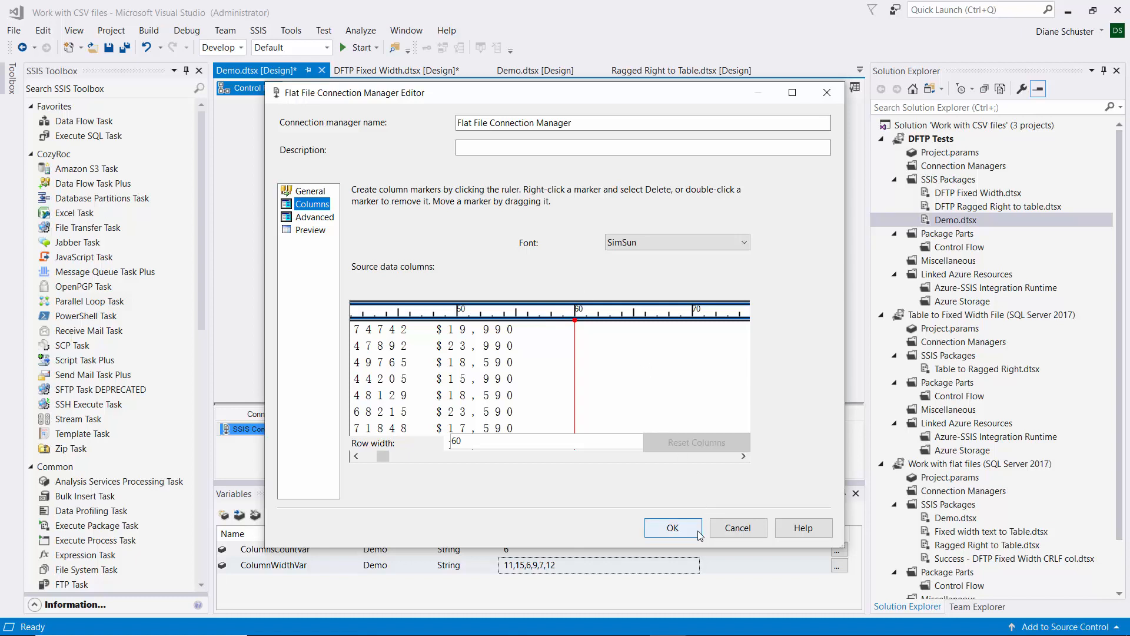
{"action": "left_click", "coordinate": [673, 528]}
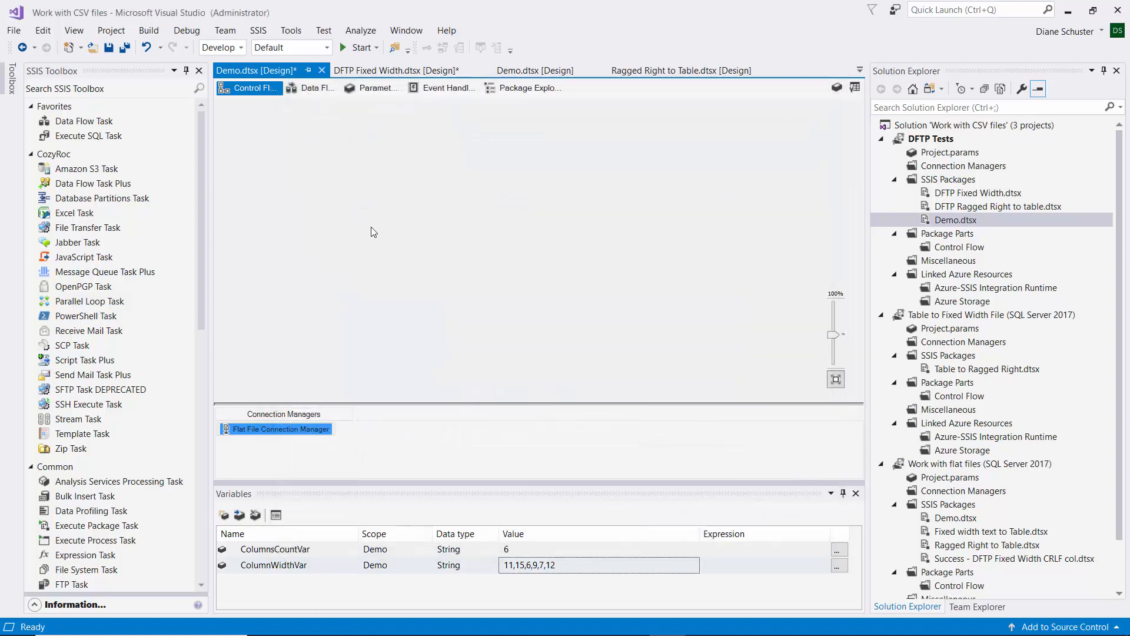
Add a Data Flow Task Plus to the control flow and place a Flat File Source in its data flow.
{"action": "left_click_drag", "start_coordinate": [93, 183], "coordinate": [279, 154]}
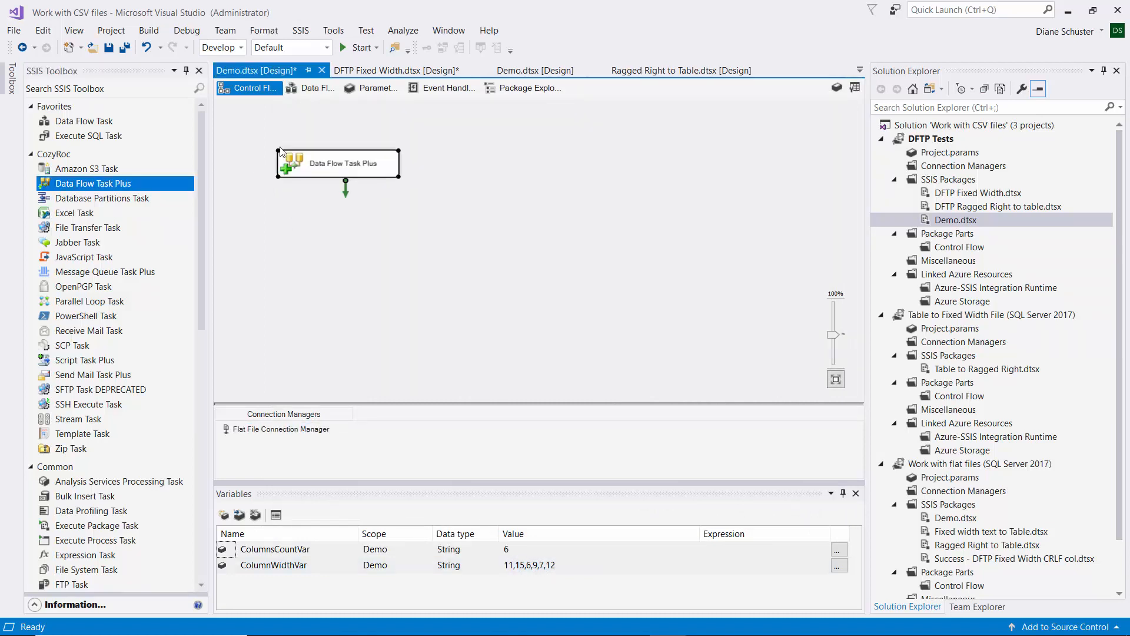
{"action": "left_click", "coordinate": [302, 87]}
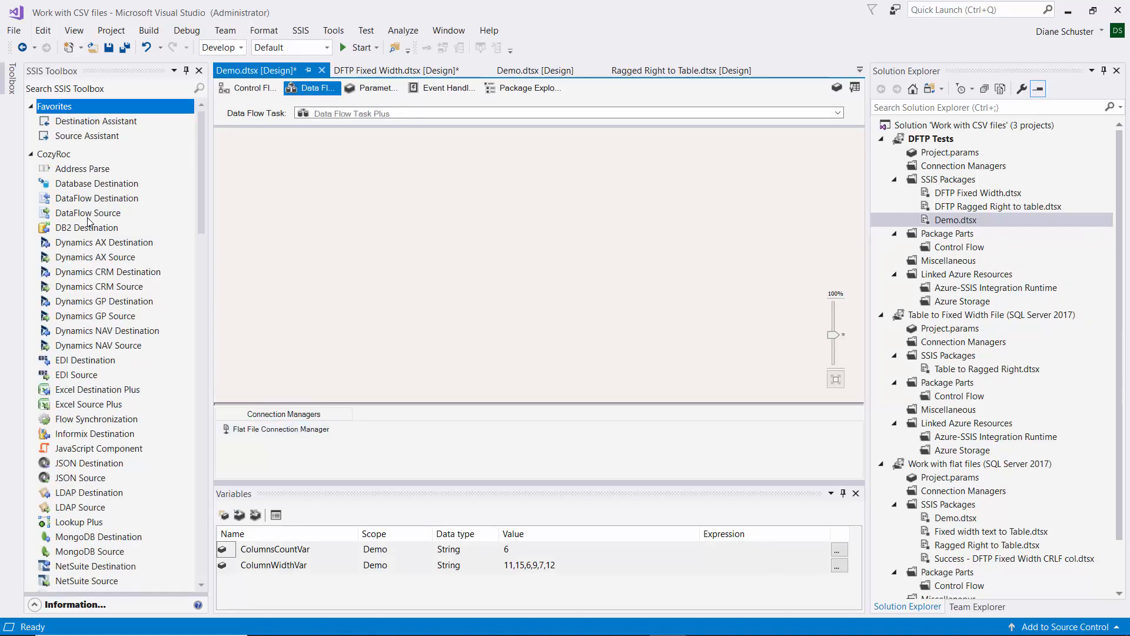
{"action": "left_click_drag", "start_coordinate": [202, 185], "coordinate": [210, 537]}
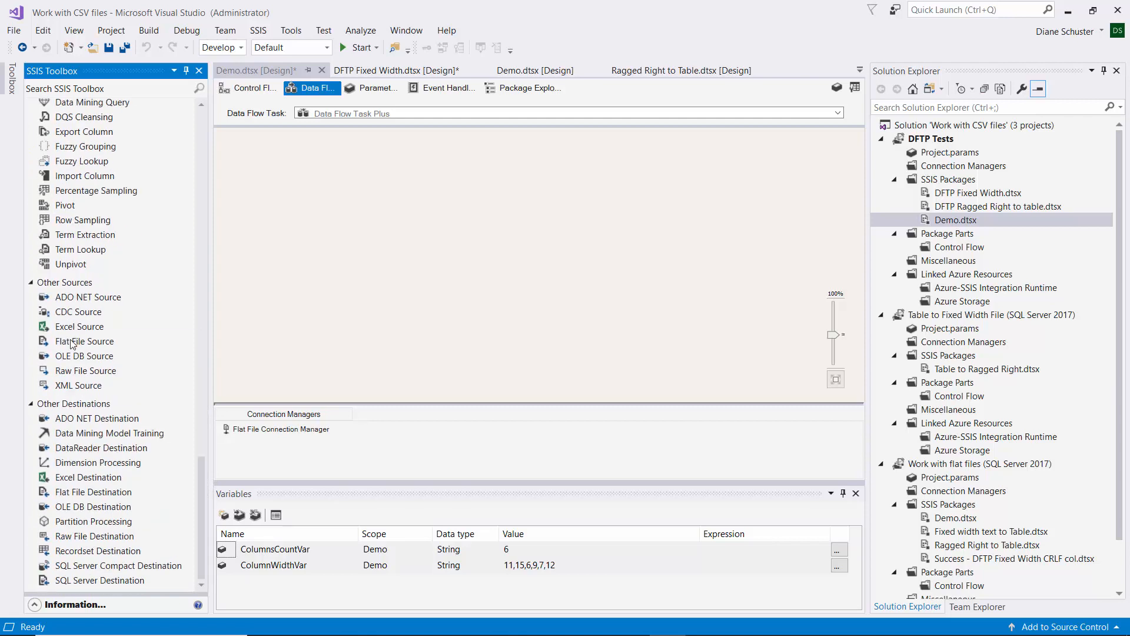
{"action": "left_click_drag", "start_coordinate": [79, 341], "coordinate": [298, 167]}
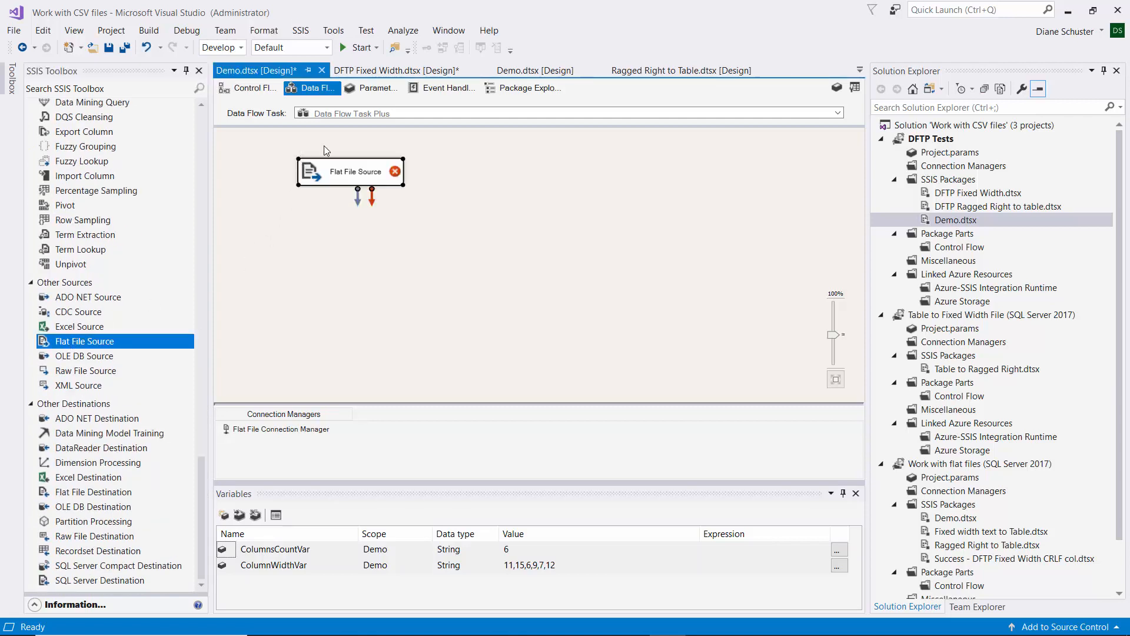
Rename the Flat File Source as "Read data from Fixed Width flat file".
{"action": "left_click", "coordinate": [347, 171]}
{"action": "type", "text": "Read dat"}
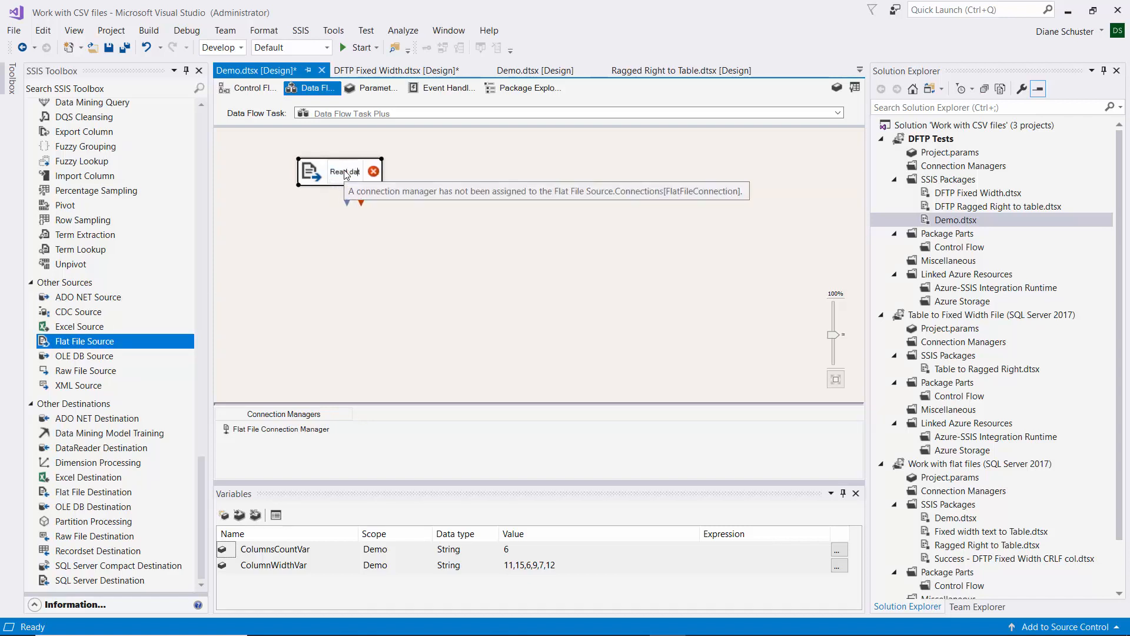
{"action": "type", "text": "a from"}
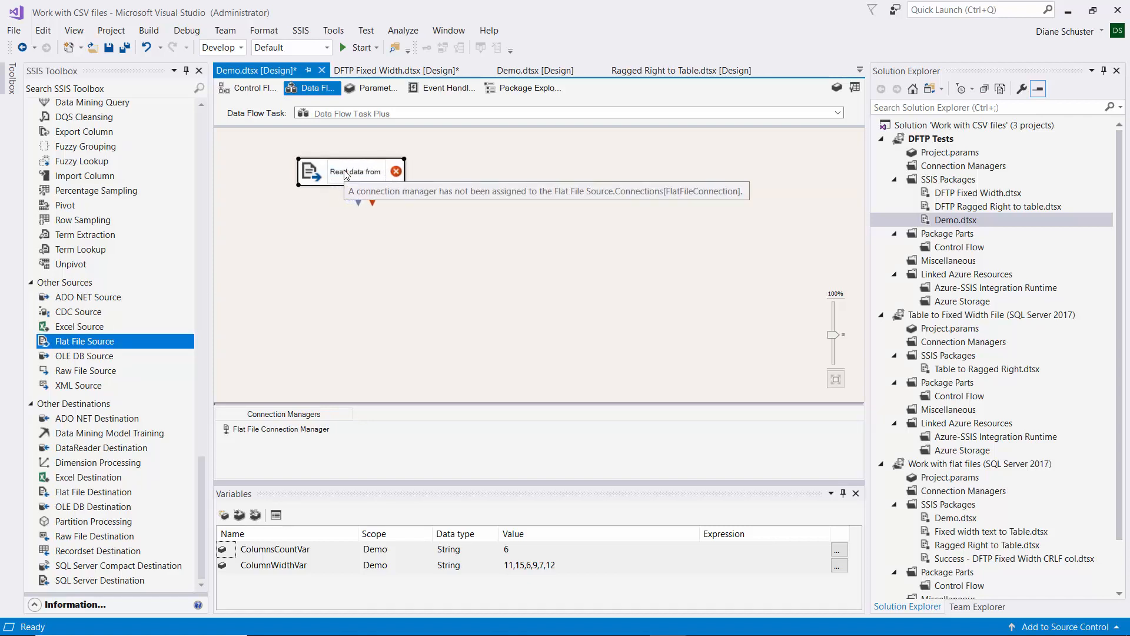
{"action": "type", "text": " Fixed"}
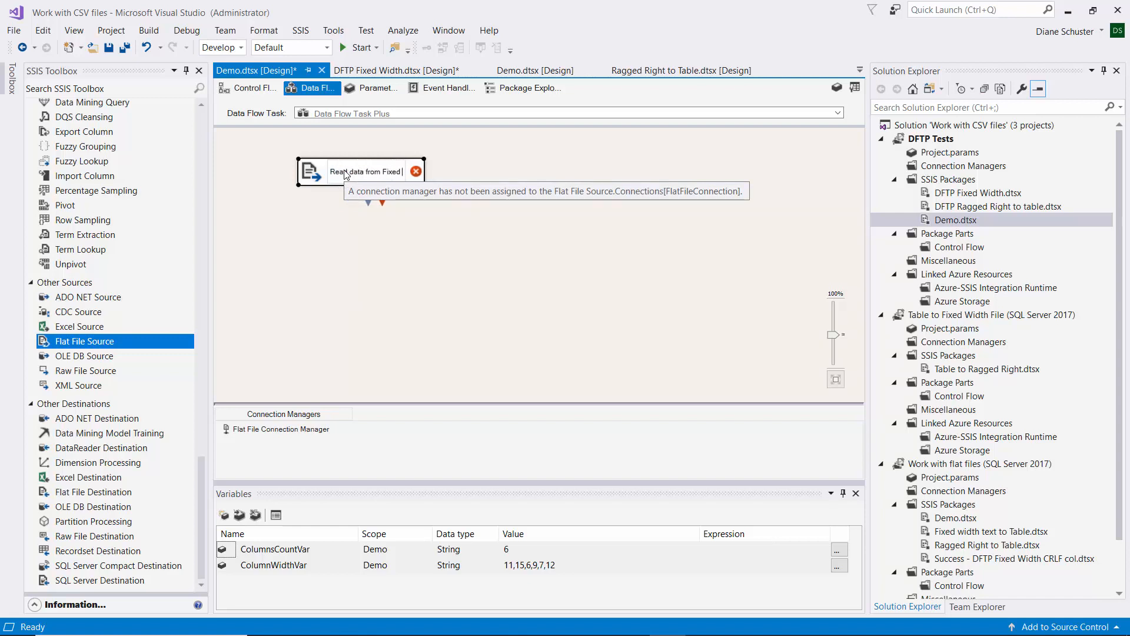
{"action": "type", "text": " Width flat file"}
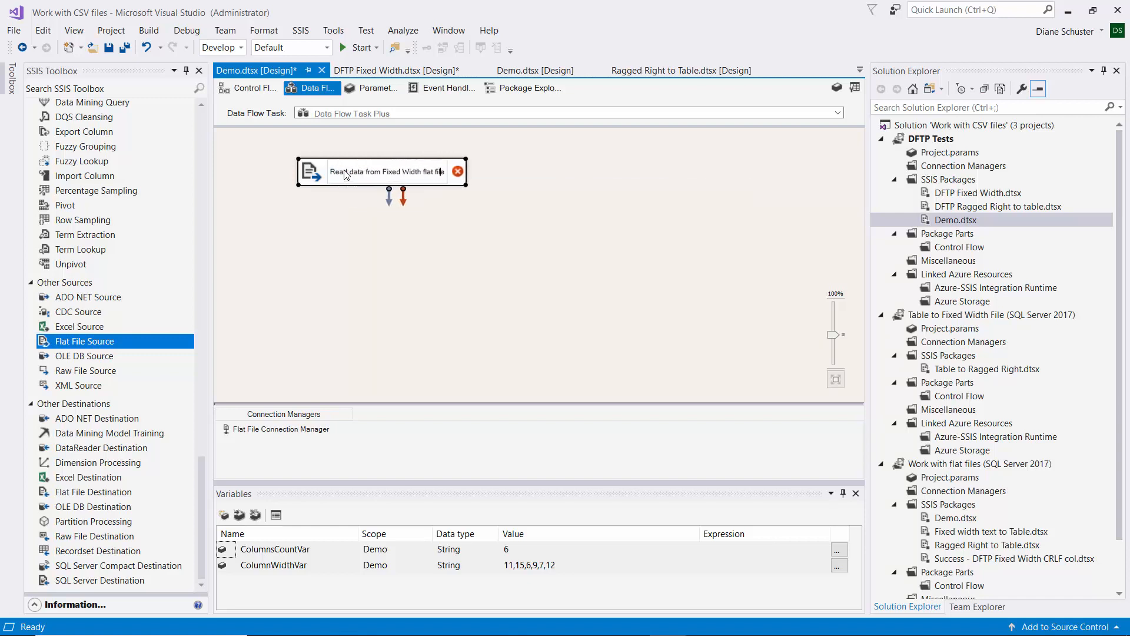
Preview the Flat File Source's sample data, check its available columns, and save the source settings.
{"action": "key", "text": "Return"}
{"action": "double_click", "coordinate": [405, 170]}
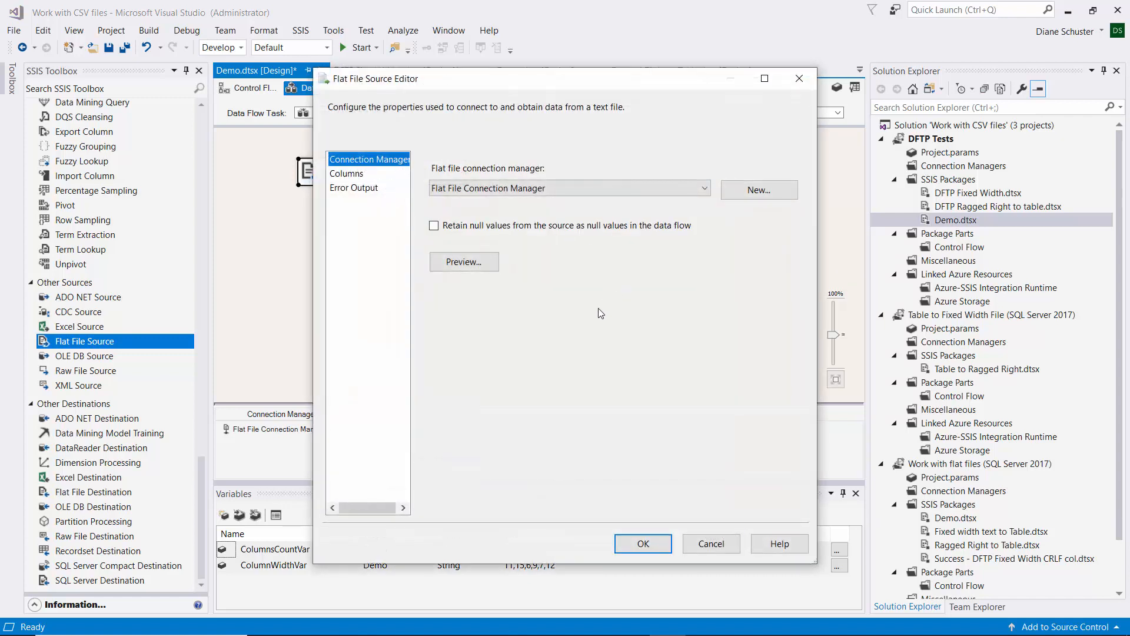
{"action": "left_click", "coordinate": [464, 262]}
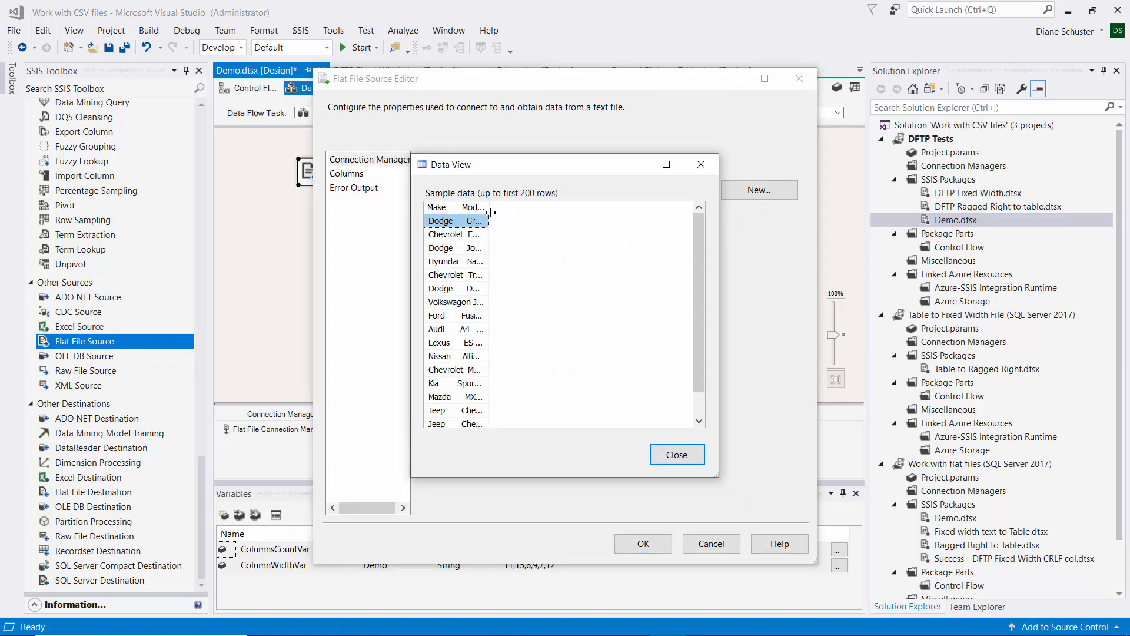
{"action": "left_click_drag", "start_coordinate": [491, 212], "coordinate": [654, 203]}
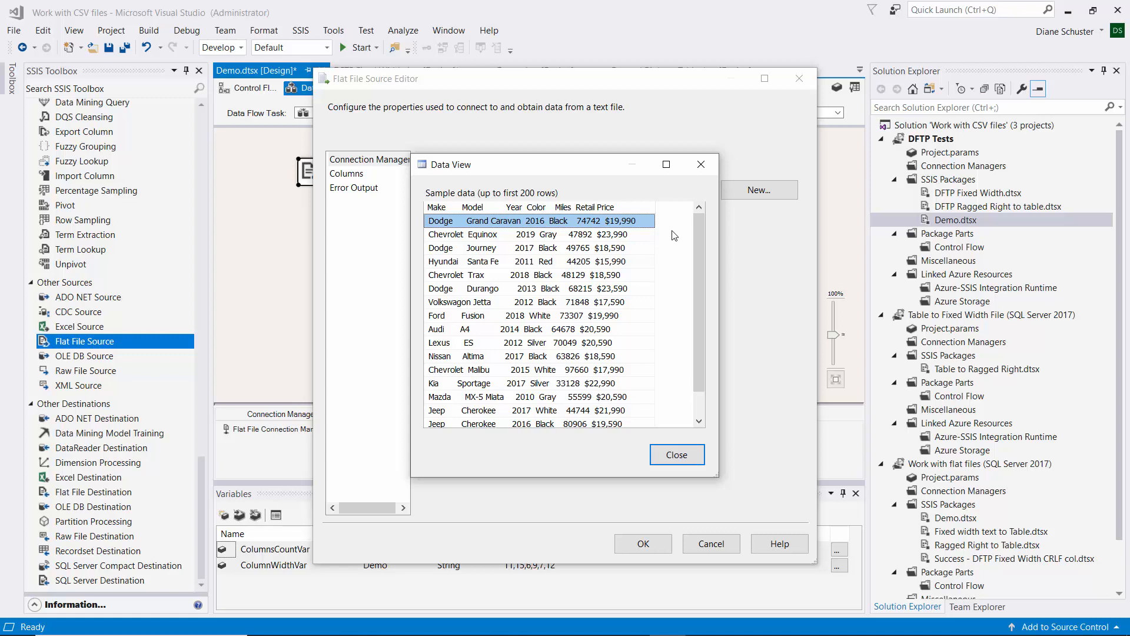
{"action": "left_click_drag", "start_coordinate": [599, 167], "coordinate": [645, 161]}
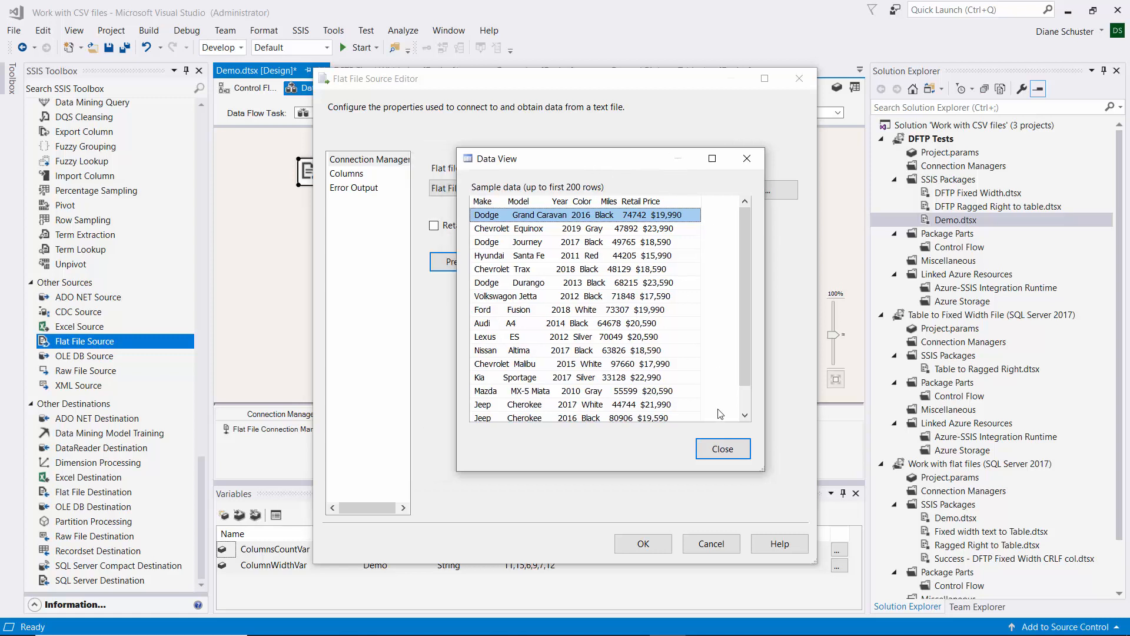
{"action": "left_click", "coordinate": [719, 450]}
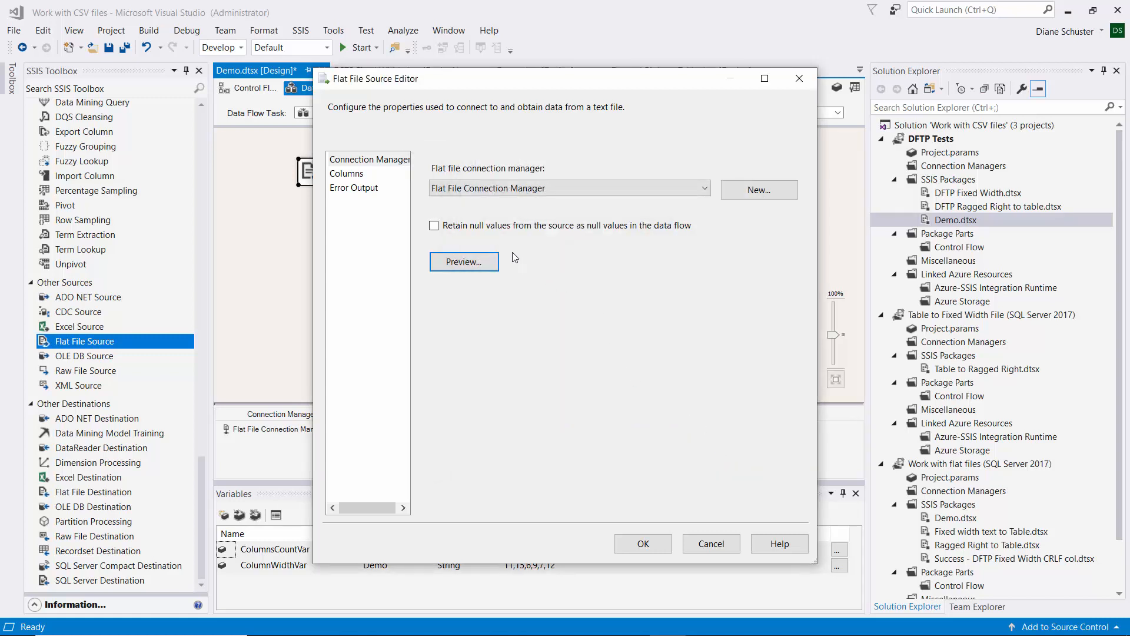
{"action": "left_click", "coordinate": [353, 176]}
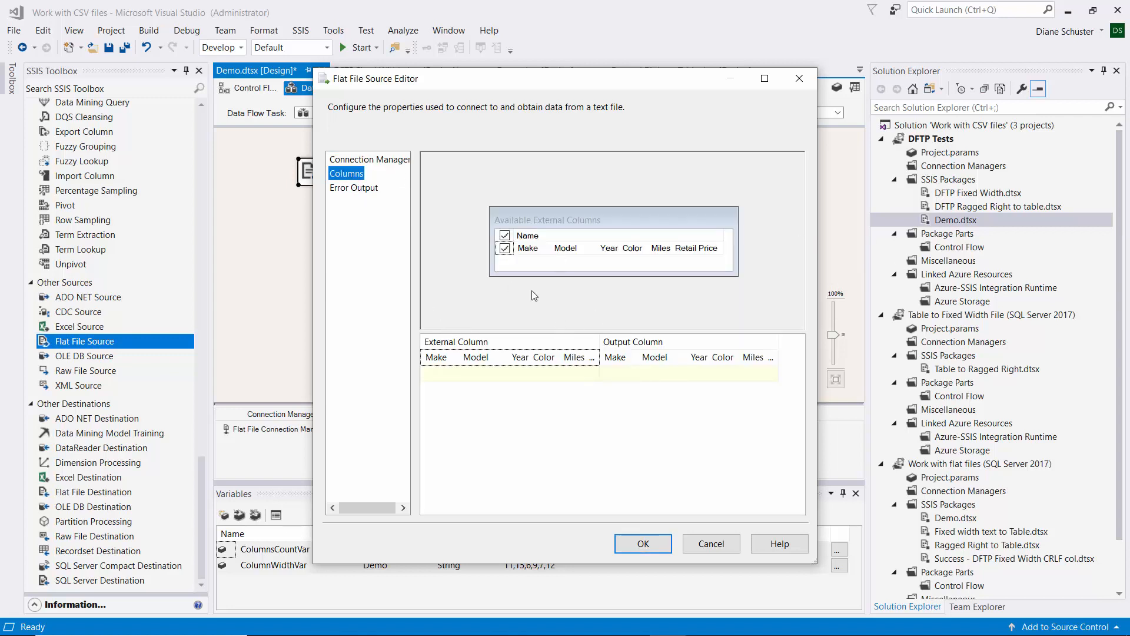
{"action": "left_click", "coordinate": [657, 546]}
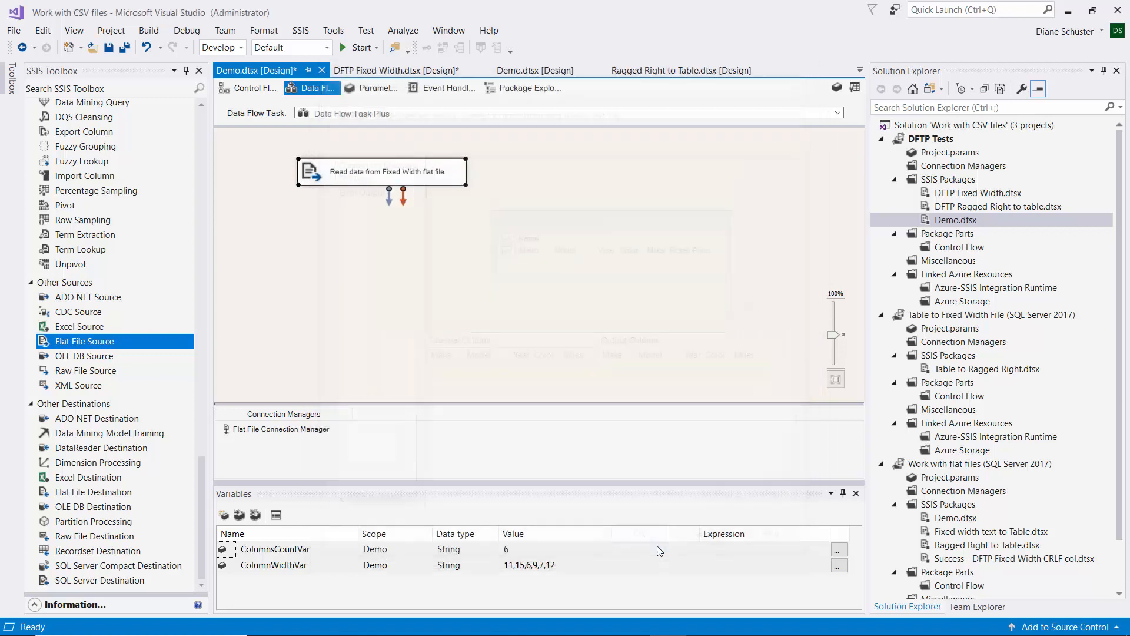
Remove all static columns from the Flat File Source and replace them with a THUNK_COLUMN.
{"action": "right_click", "coordinate": [459, 178]}
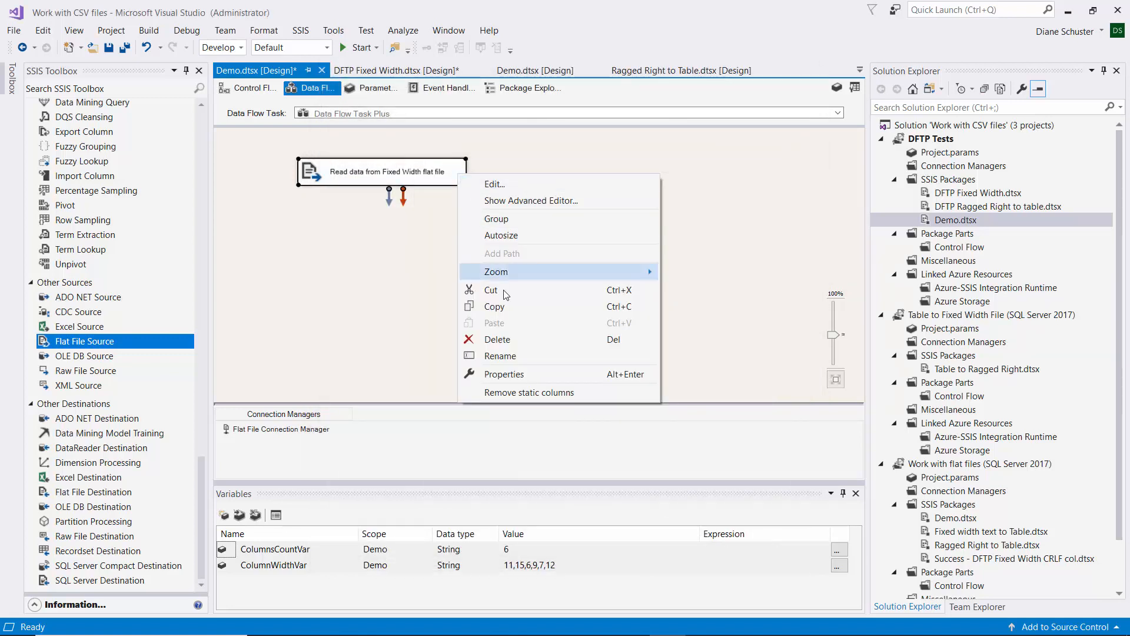
{"action": "left_click", "coordinate": [522, 393]}
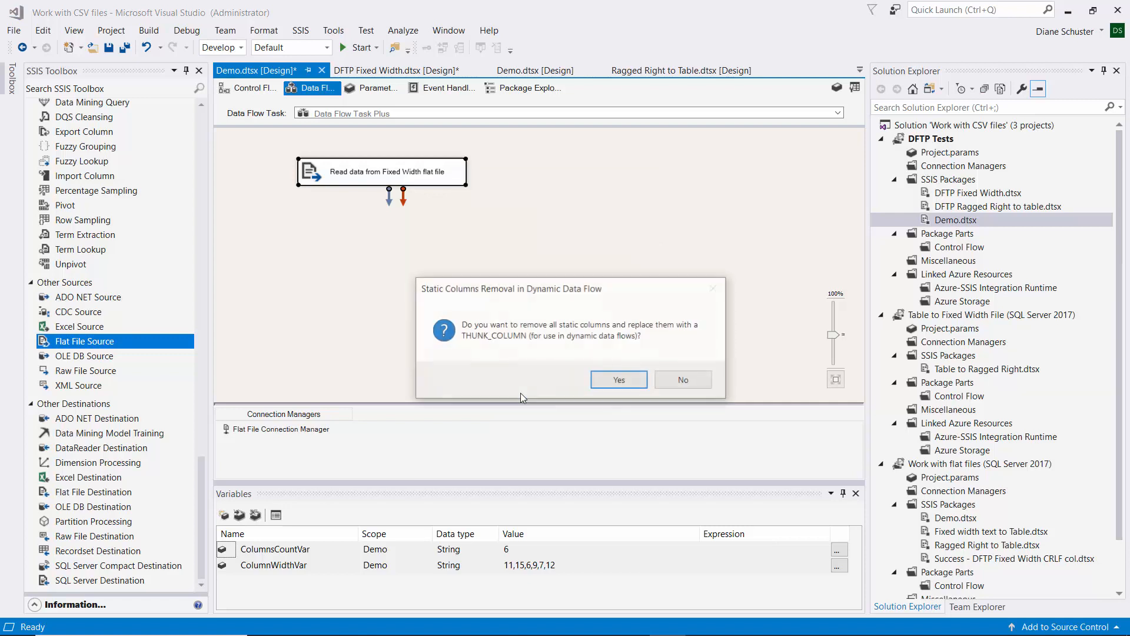
{"action": "left_click", "coordinate": [619, 381]}
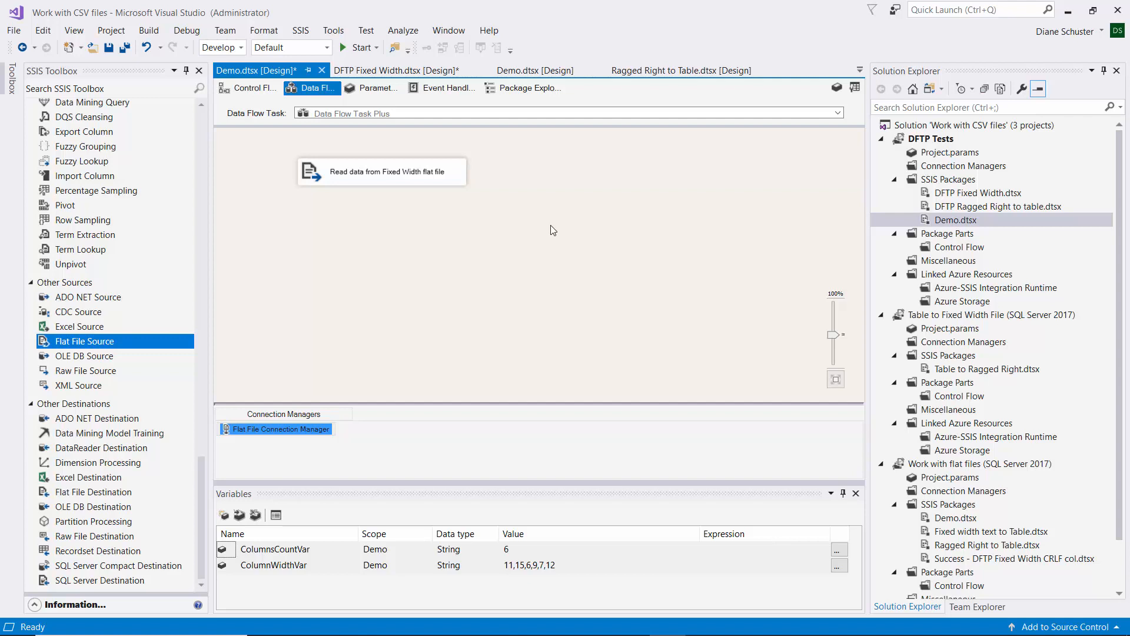
Create an OLE DB connection manager from the existing data connection to the 2023_Tutorials database.
{"action": "right_click", "coordinate": [402, 449]}
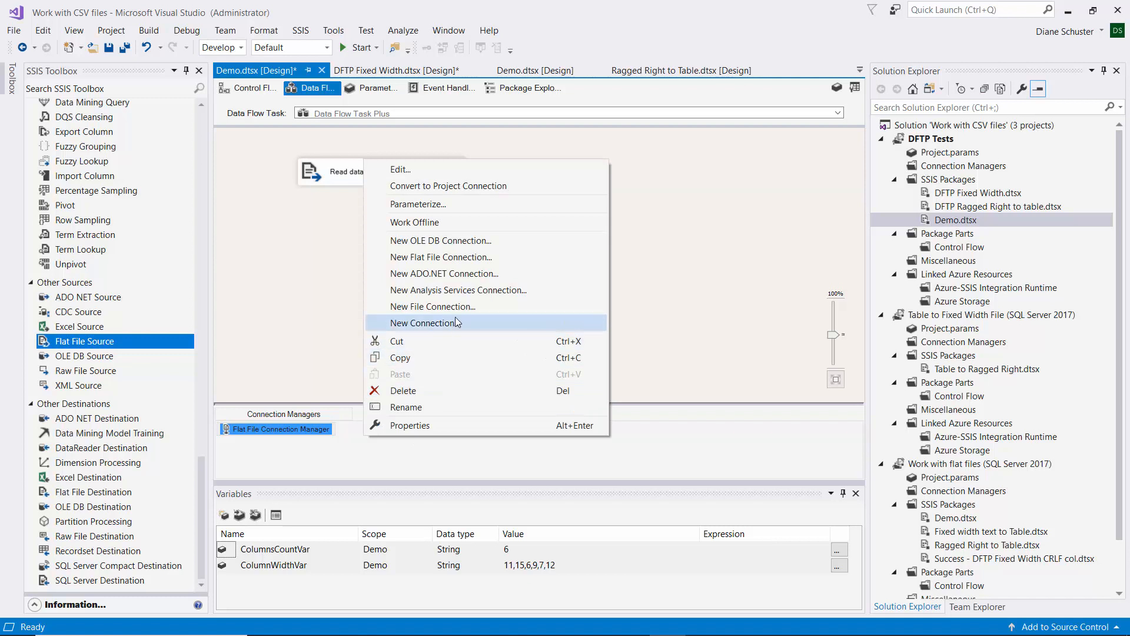
{"action": "left_click", "coordinate": [461, 240]}
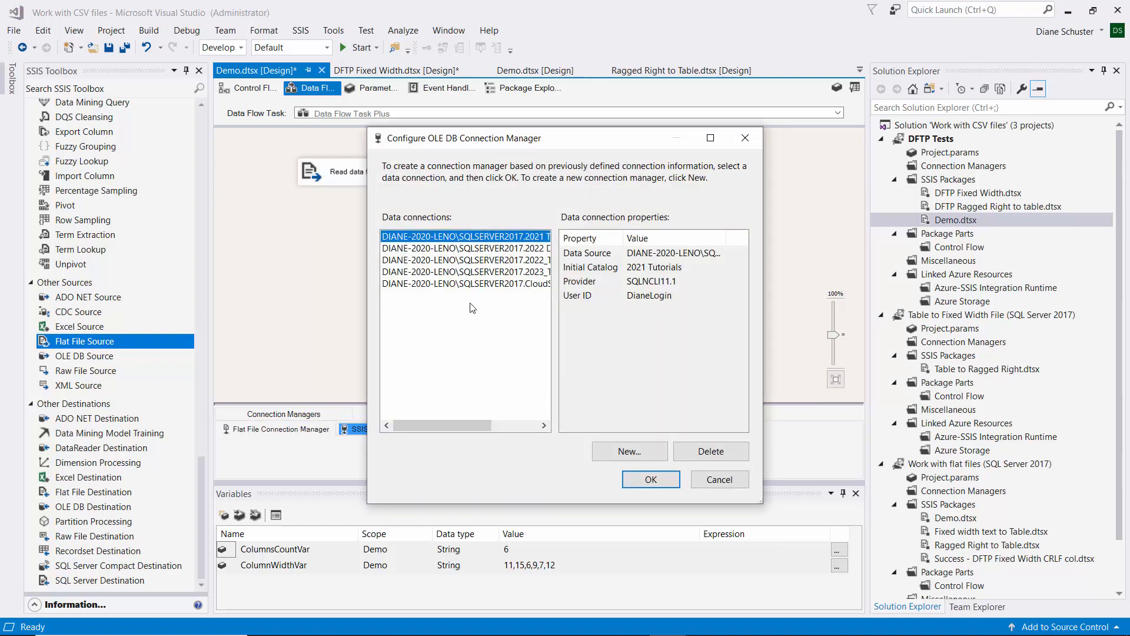
{"action": "left_click_drag", "start_coordinate": [462, 425], "coordinate": [509, 425]}
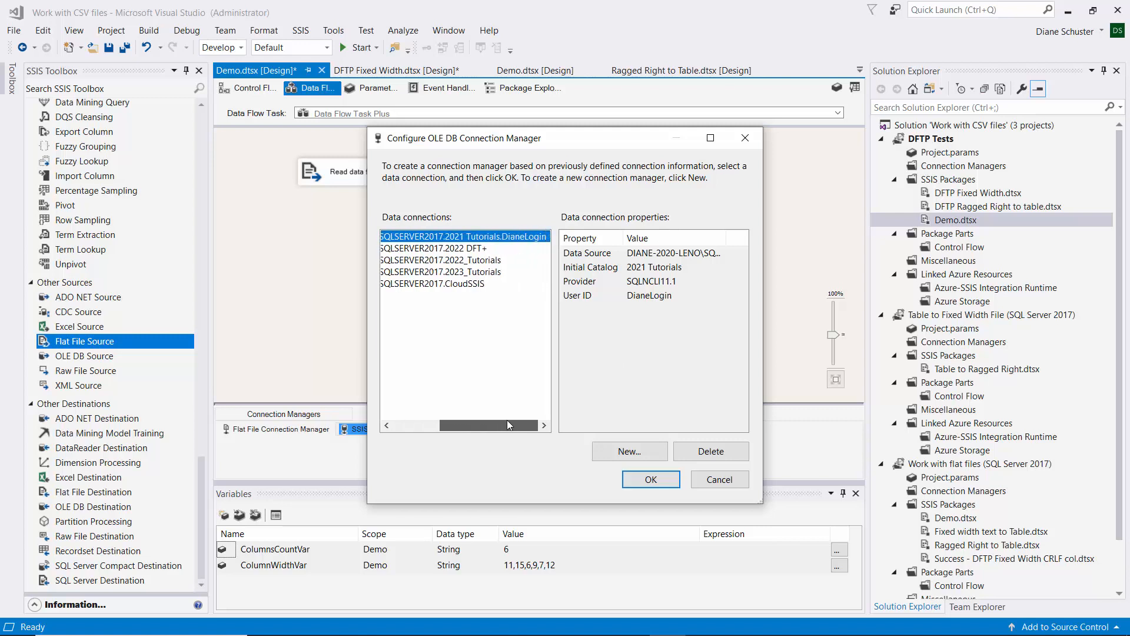
{"action": "left_click", "coordinate": [474, 272]}
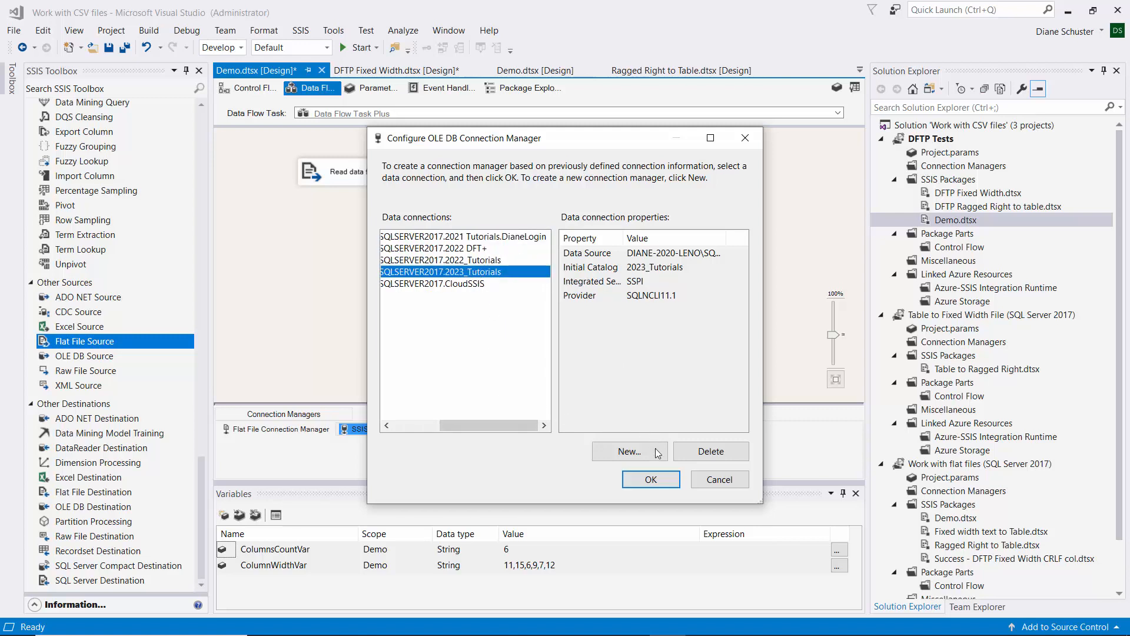
{"action": "left_click", "coordinate": [651, 479]}
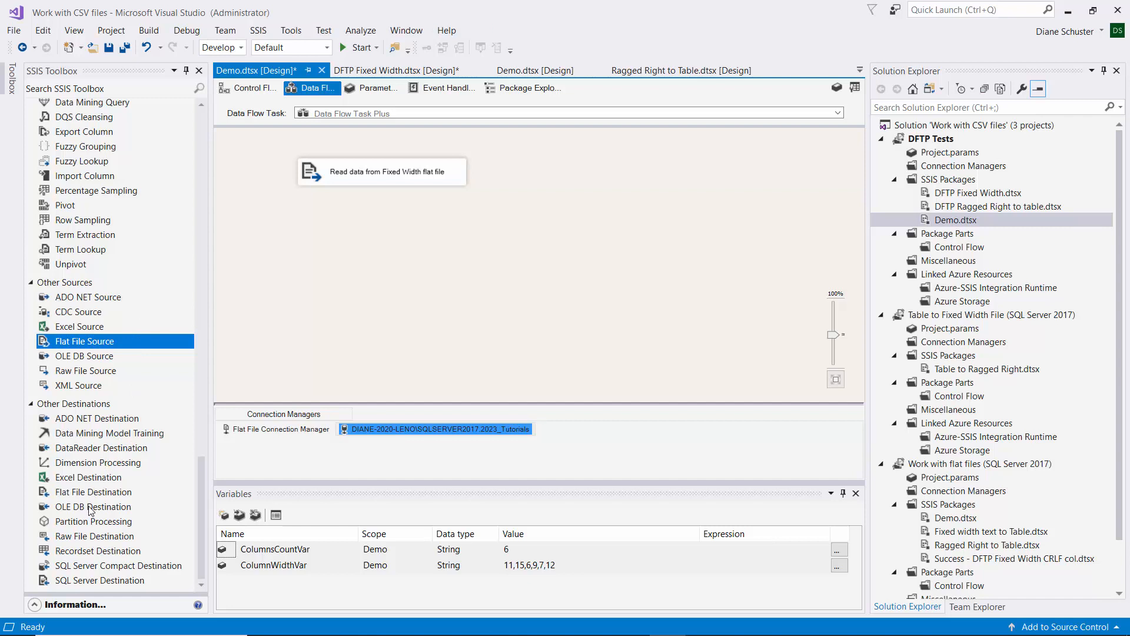
Add an OLE DB Destination below the flat file source and connect the source's data output to it.
{"action": "left_click_drag", "start_coordinate": [86, 510], "coordinate": [307, 213]}
{"action": "left_click", "coordinate": [385, 185]}
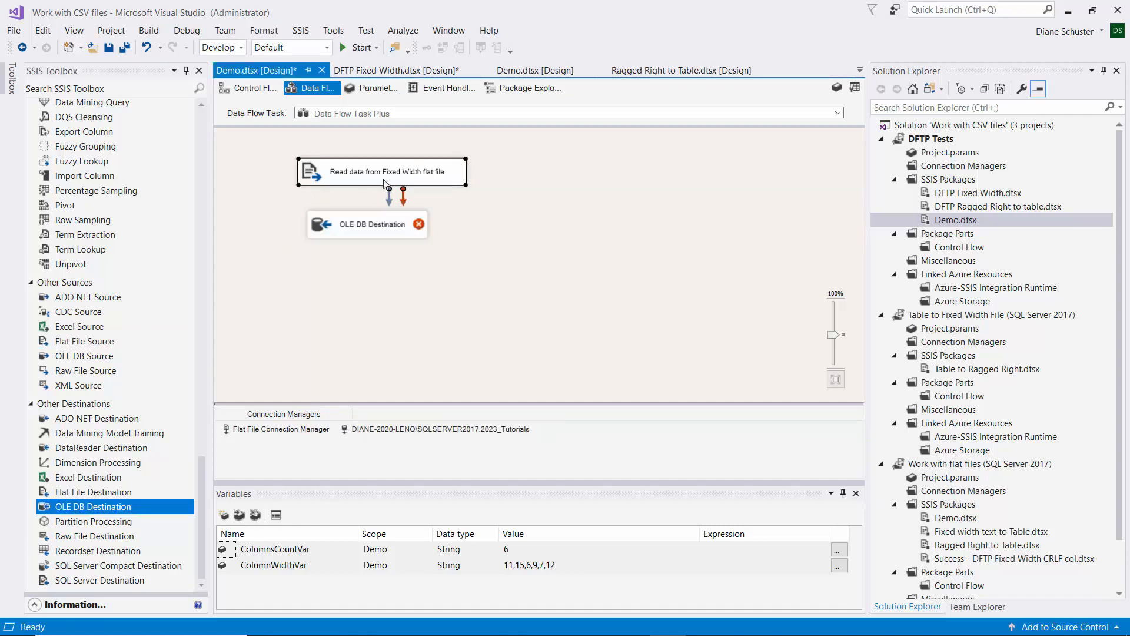
{"action": "left_click_drag", "start_coordinate": [390, 204], "coordinate": [392, 228]}
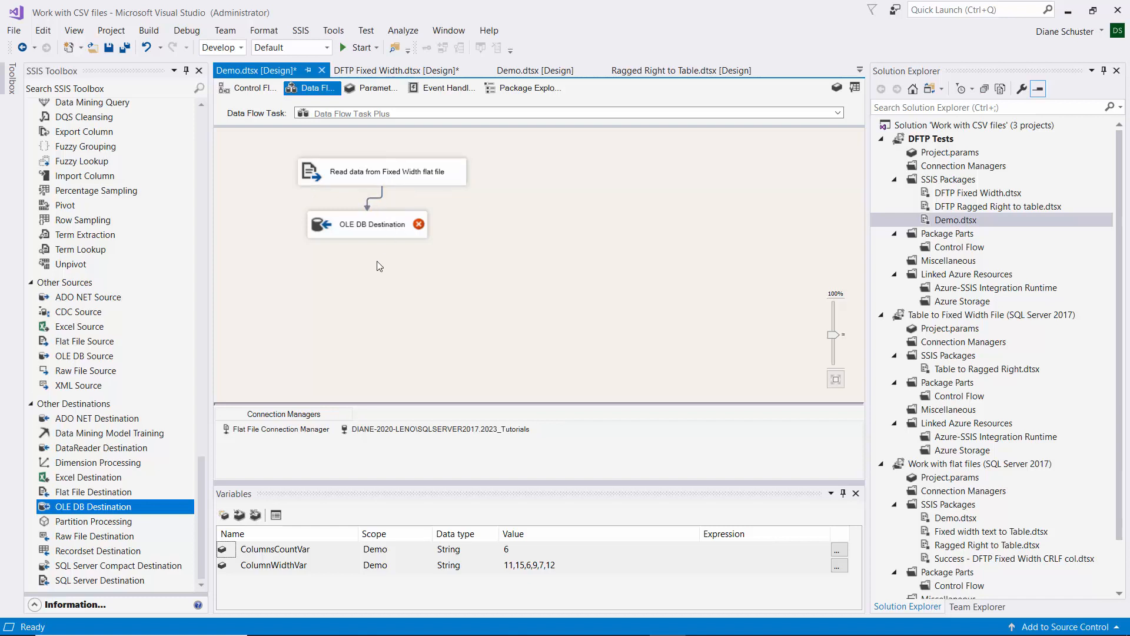
Rename the OLE DB Destination as "Write data to Table".
{"action": "left_click", "coordinate": [354, 229]}
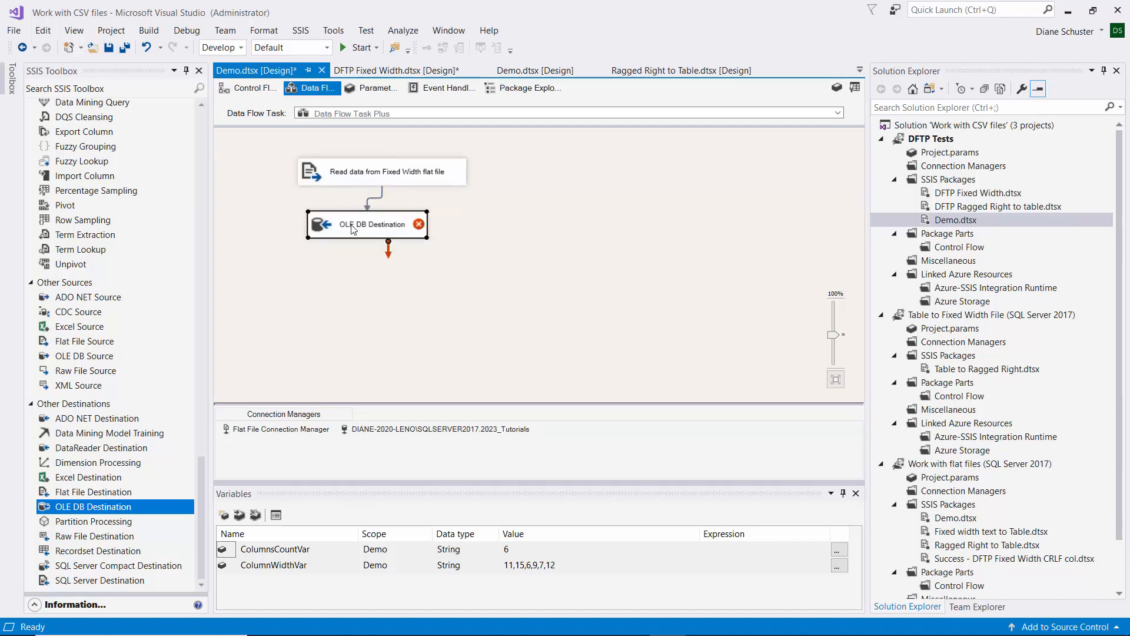
{"action": "left_click", "coordinate": [353, 229]}
{"action": "type", "text": "Write data"}
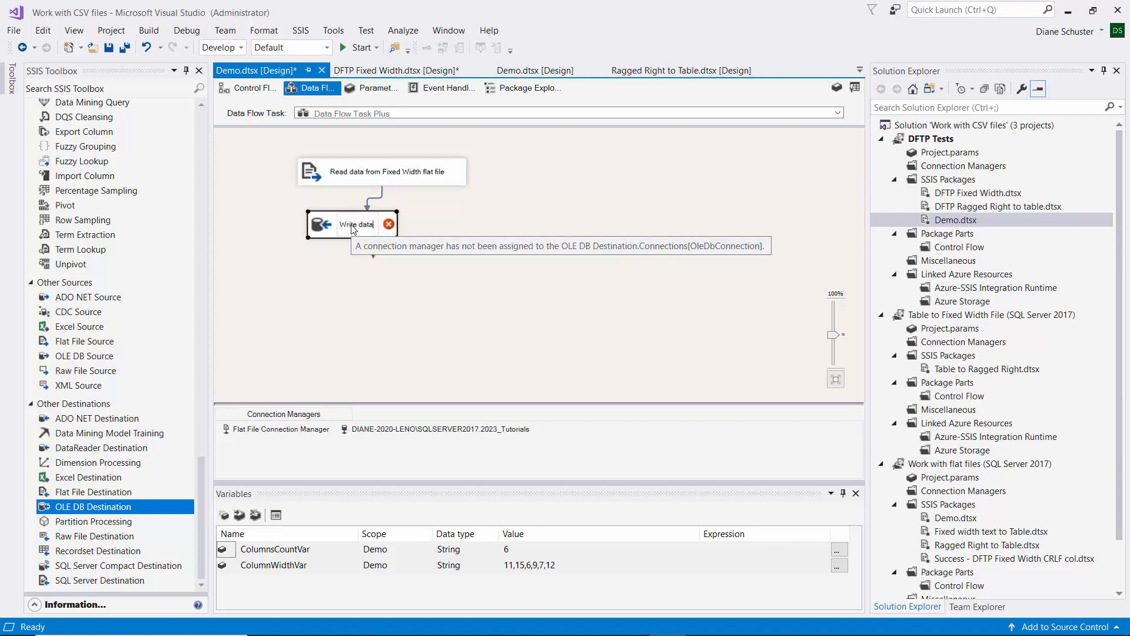
{"action": "type", "text": " to Table"}
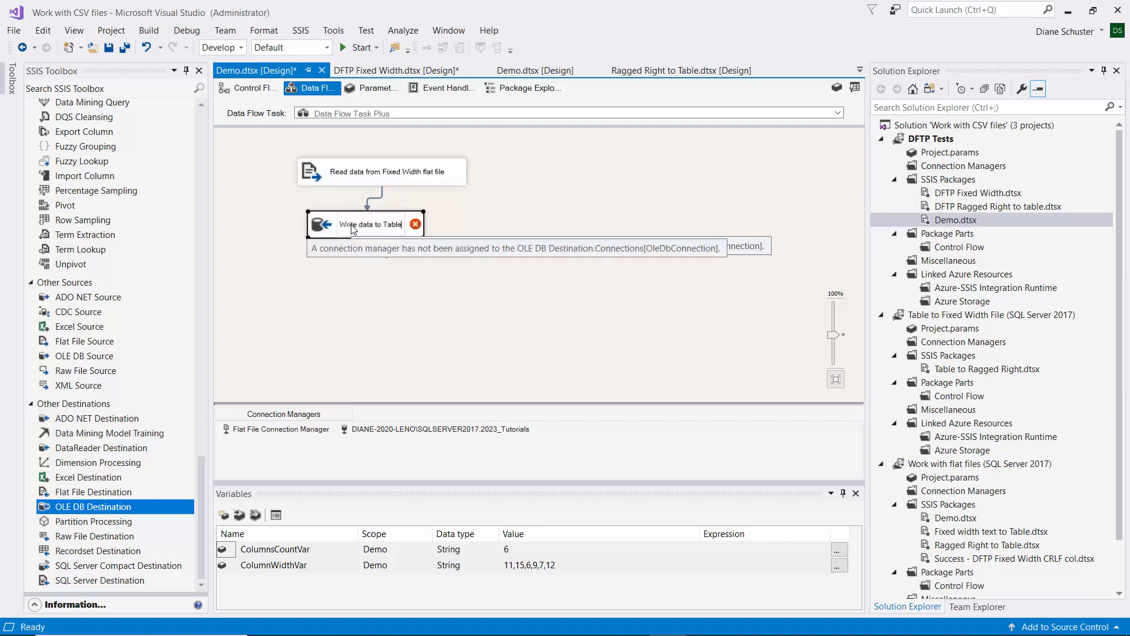
Select [dbo].[FW no space Automobile Inventory] as the destination table and preview its existing data and columns.
{"action": "double_click", "coordinate": [387, 225]}
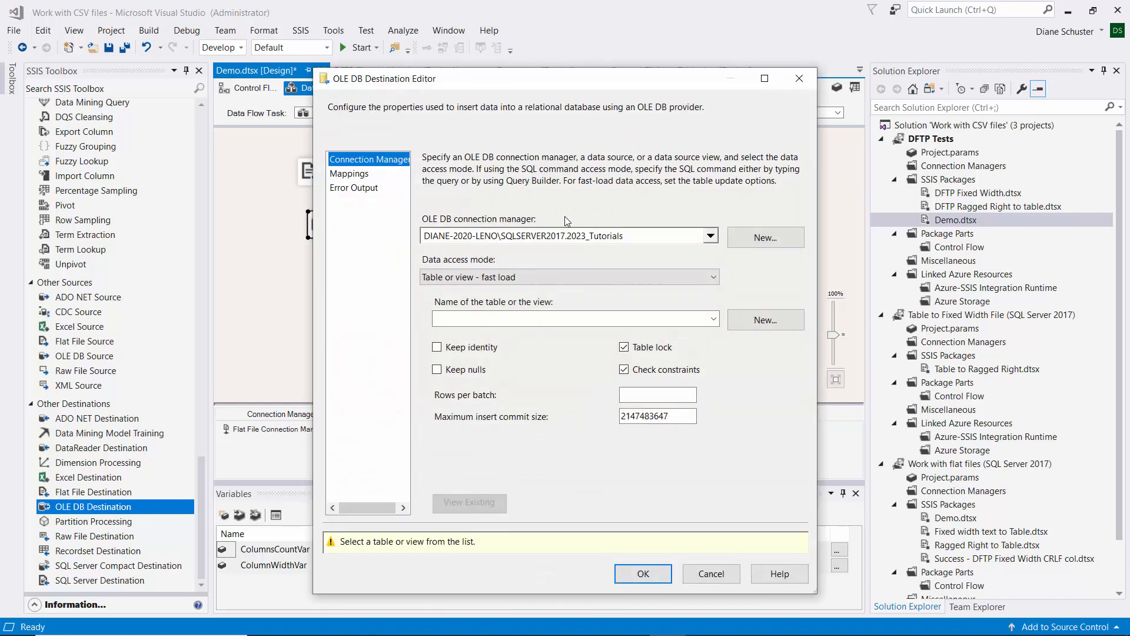
{"action": "left_click", "coordinate": [714, 320]}
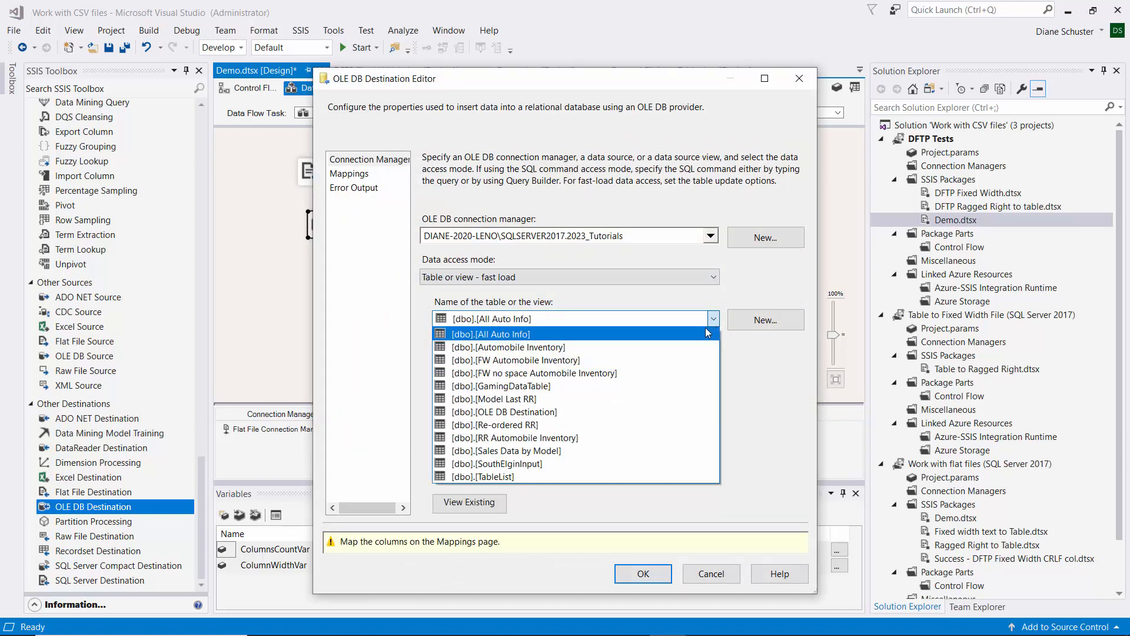
{"action": "left_click", "coordinate": [562, 374]}
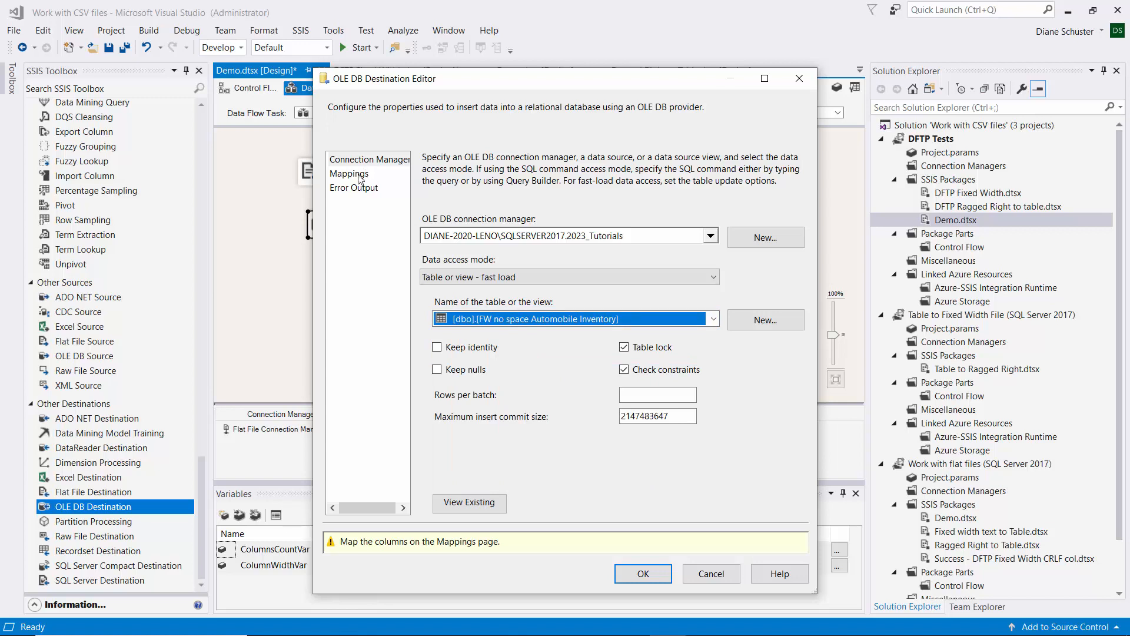
{"action": "left_click", "coordinate": [480, 502]}
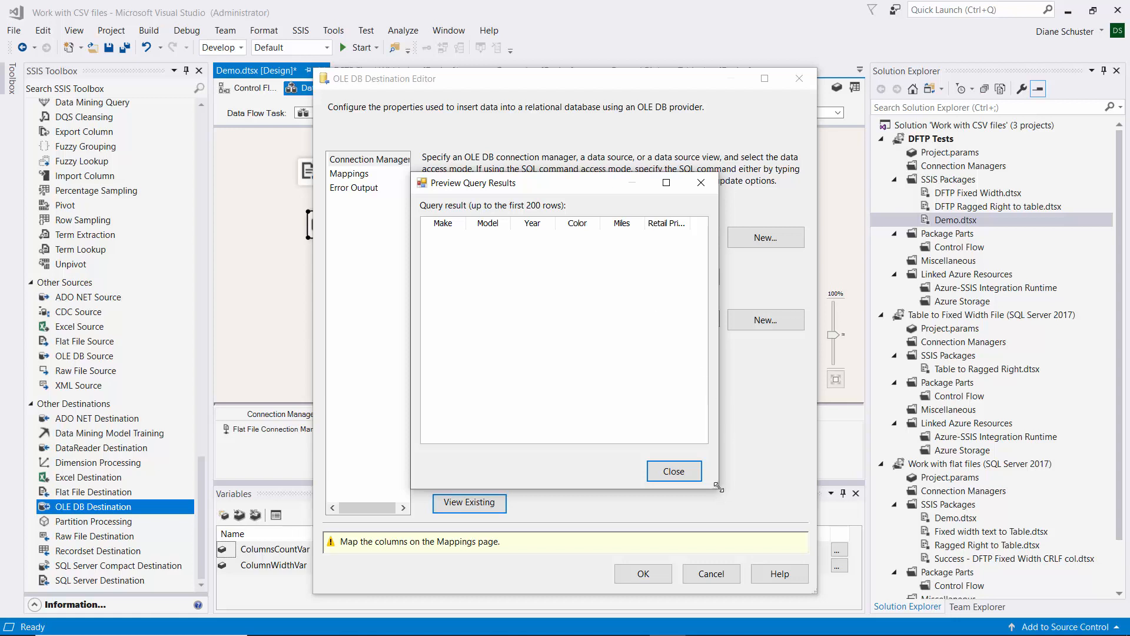
{"action": "left_click_drag", "start_coordinate": [718, 487], "coordinate": [826, 514]}
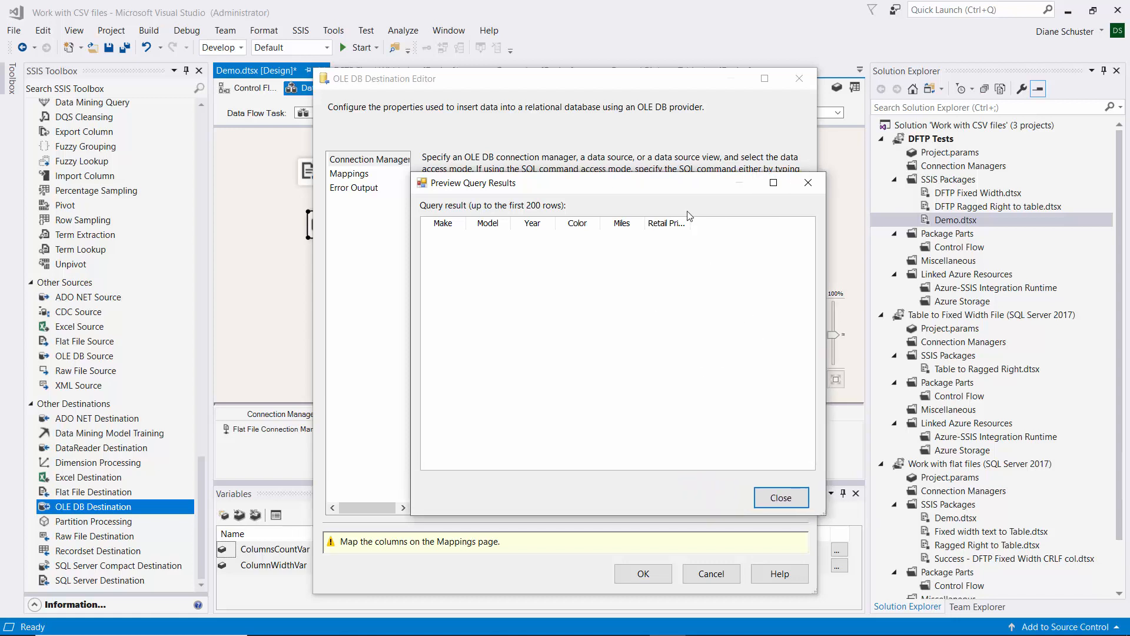
{"action": "left_click_drag", "start_coordinate": [688, 217], "coordinate": [712, 217]}
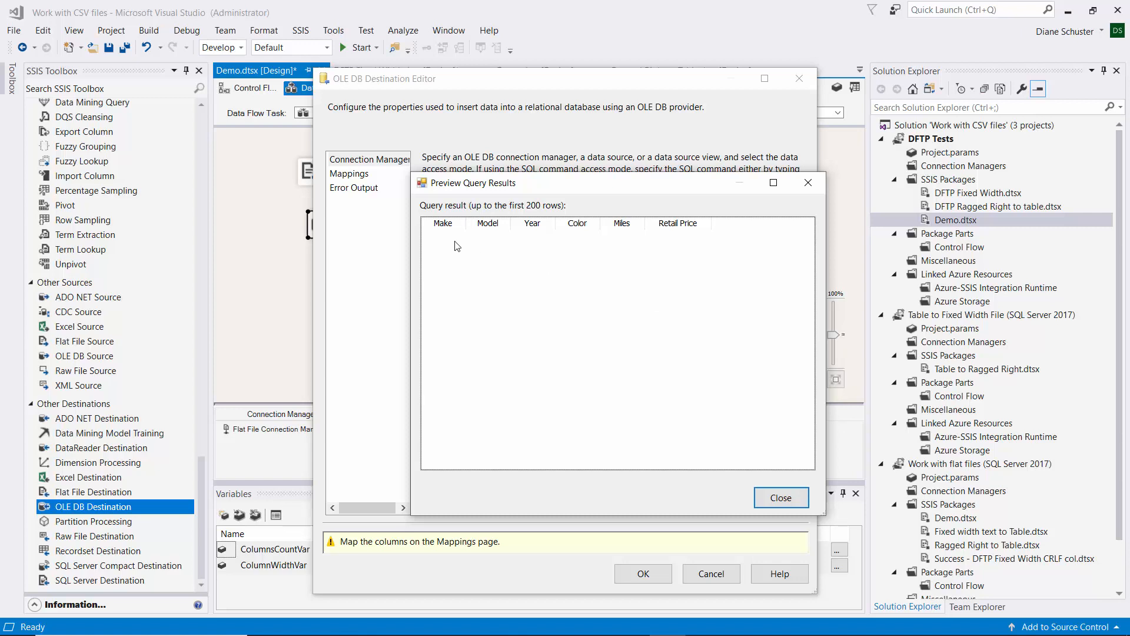
{"action": "left_click", "coordinate": [787, 498]}
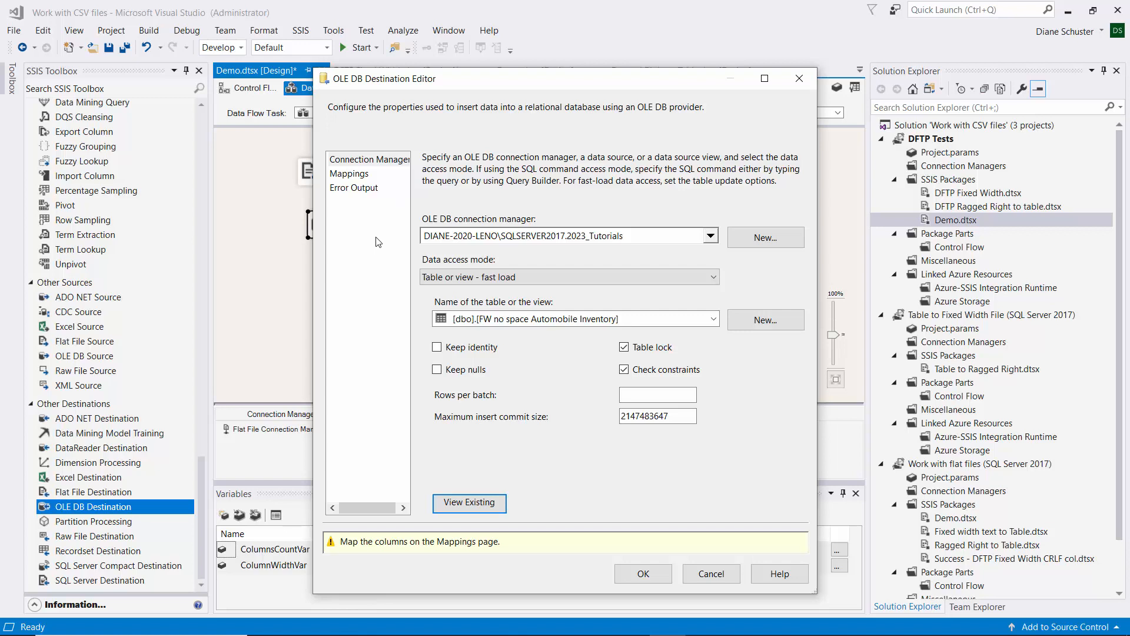
Review the input and destination columns in the destination's mappings, and save the destination settings.
{"action": "left_click", "coordinate": [350, 176]}
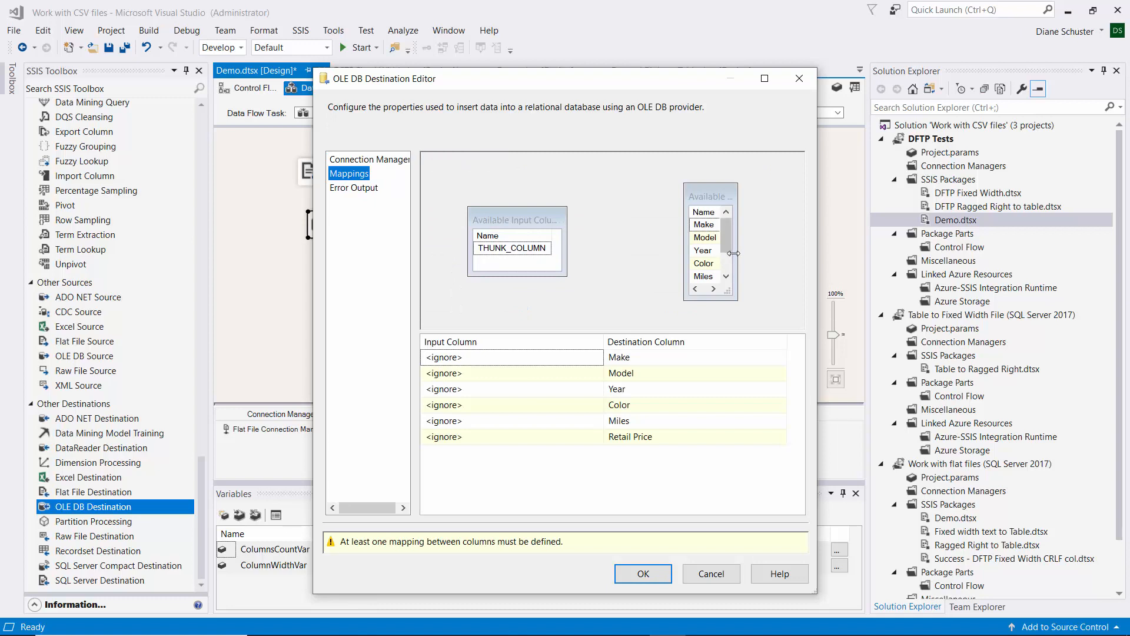
{"action": "left_click_drag", "start_coordinate": [737, 253], "coordinate": [756, 246]}
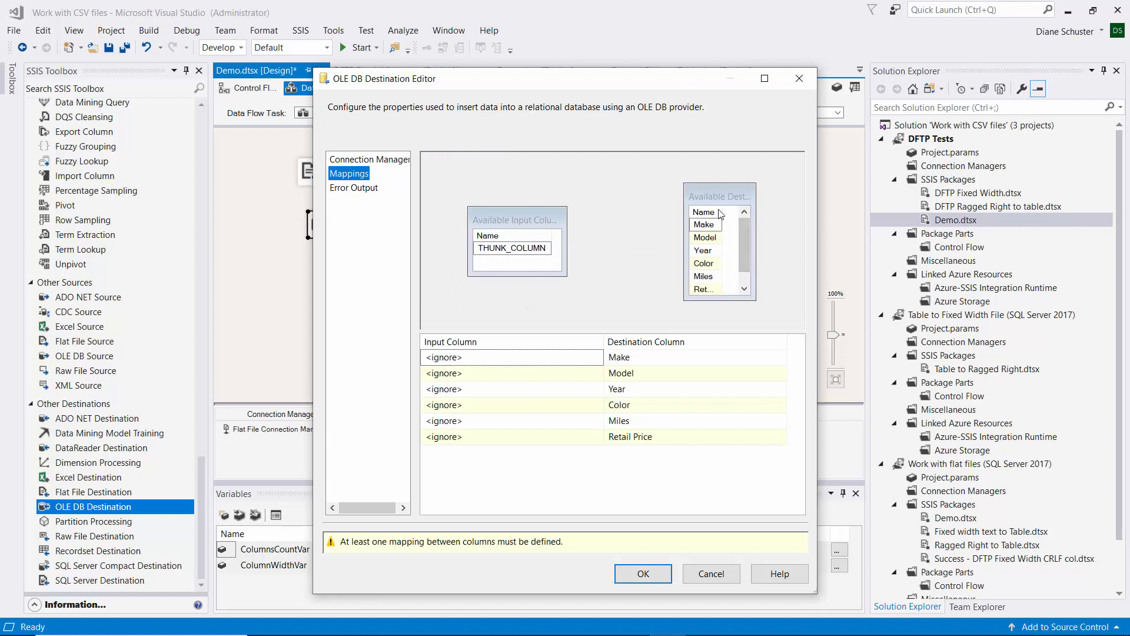
{"action": "left_click_drag", "start_coordinate": [719, 210], "coordinate": [728, 210]}
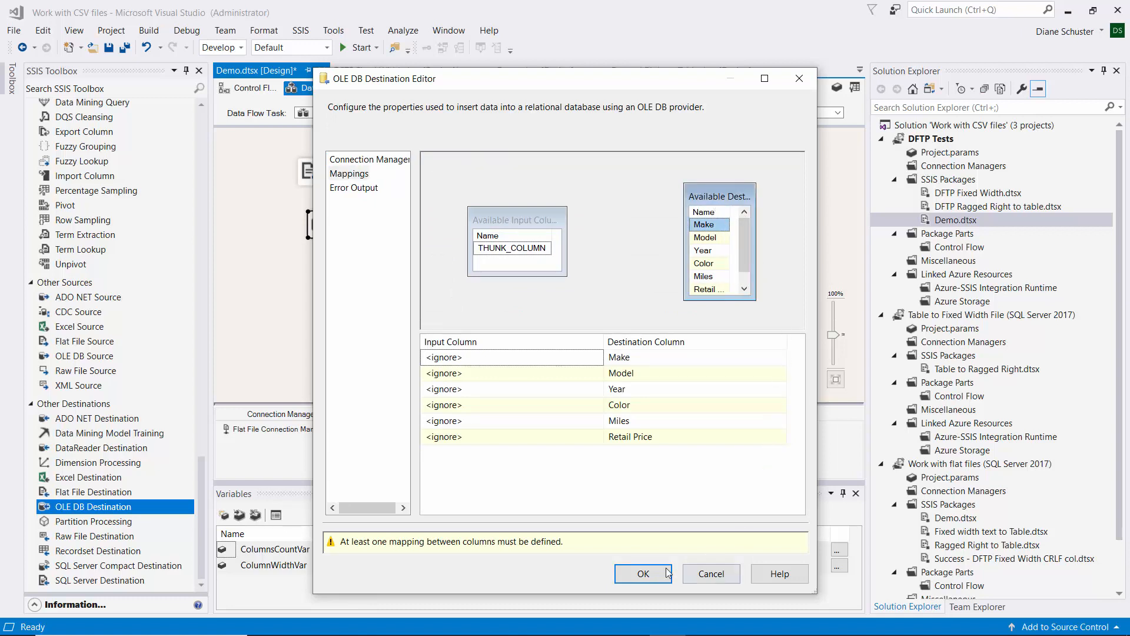
{"action": "left_click", "coordinate": [643, 573]}
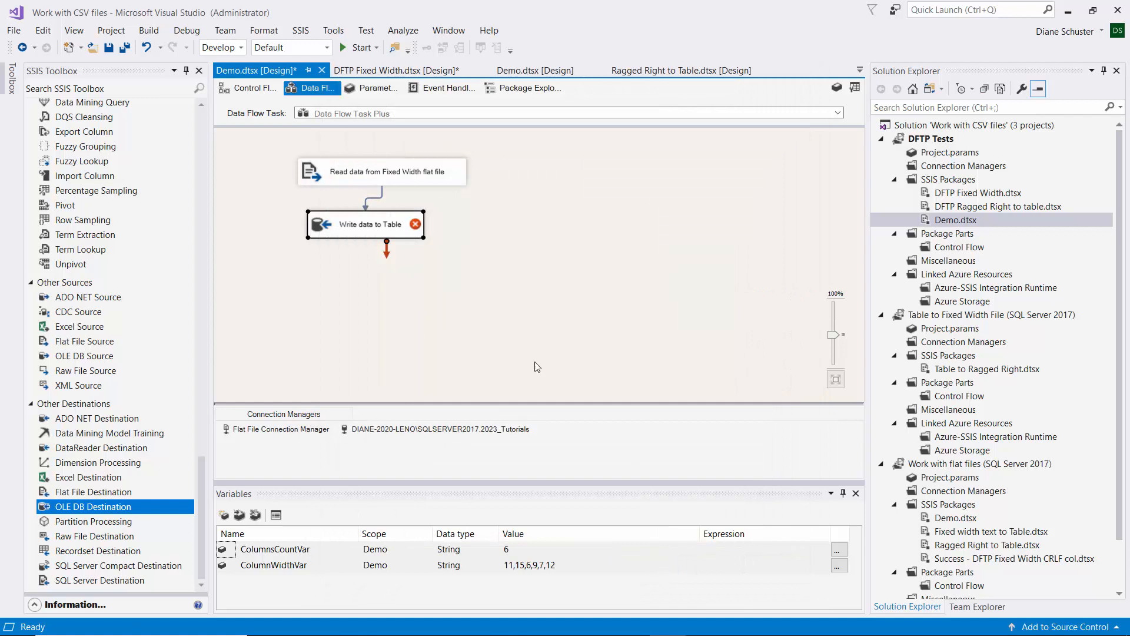
Remove the static columns from the "Write data to Table" destination and shift it slightly to align under the source.
{"action": "right_click", "coordinate": [397, 224]}
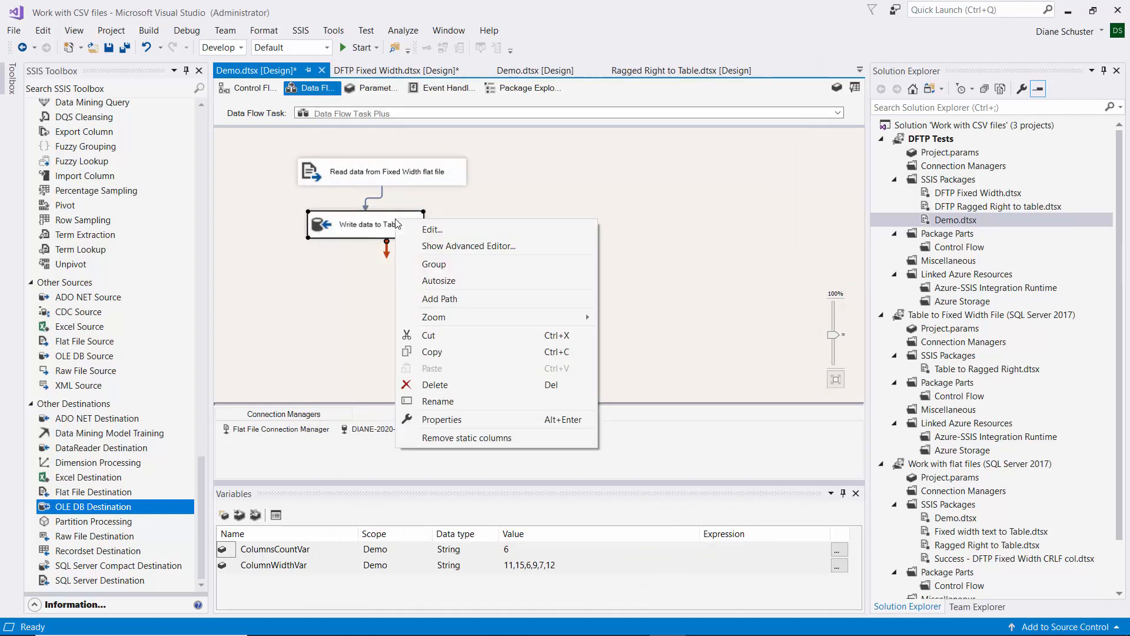
{"action": "left_click", "coordinate": [439, 439]}
{"action": "left_click", "coordinate": [639, 383]}
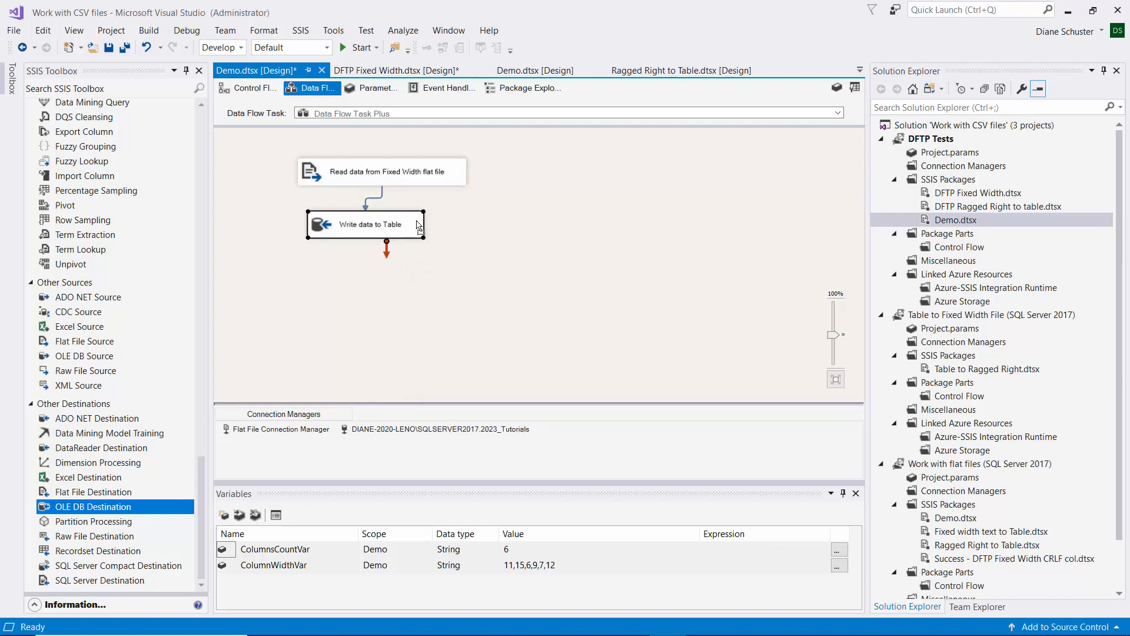
{"action": "left_click_drag", "start_coordinate": [418, 226], "coordinate": [429, 224]}
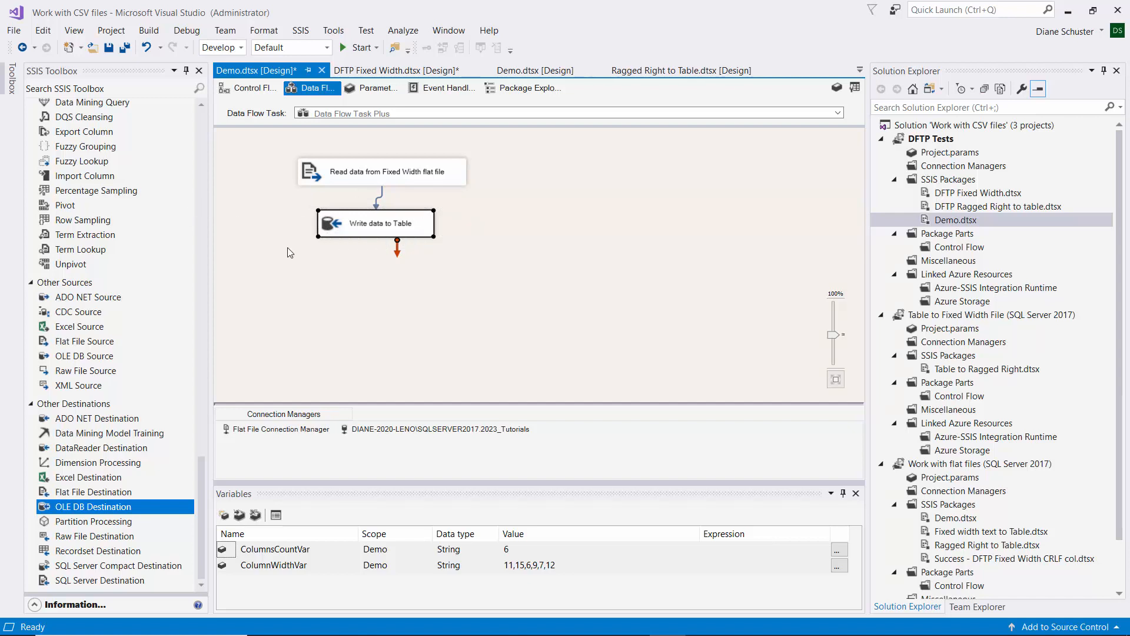
Enable dynamic behaviour for both "Read data from Fixed Width flat file" and "Write data to Table" in the Data Flow Task Plus.
{"action": "left_click", "coordinate": [245, 89]}
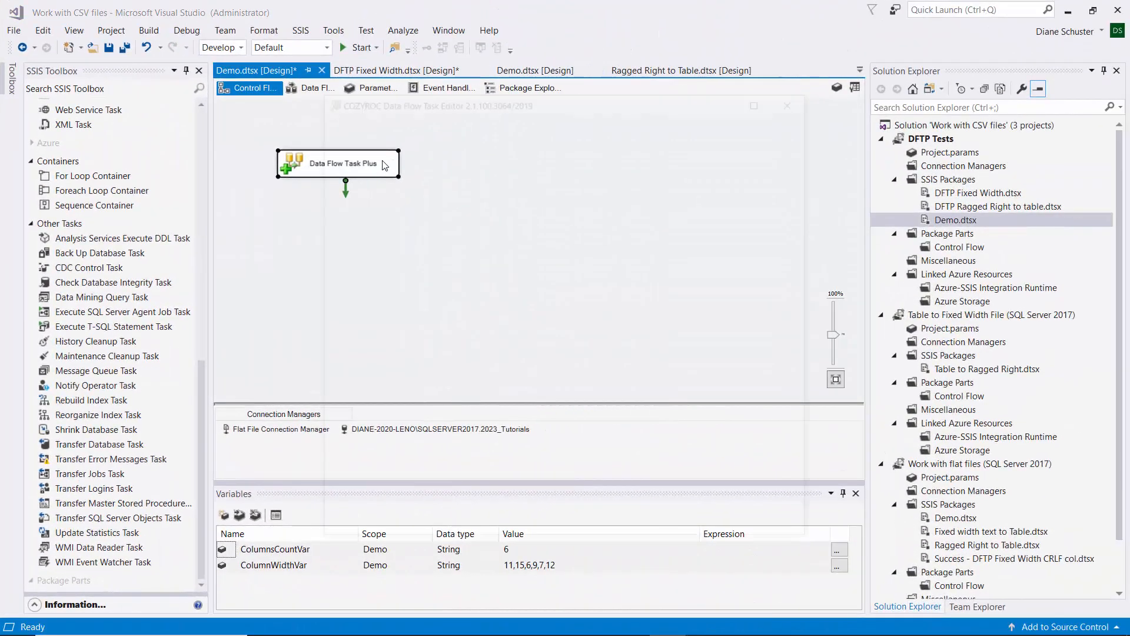
{"action": "double_click", "coordinate": [385, 165]}
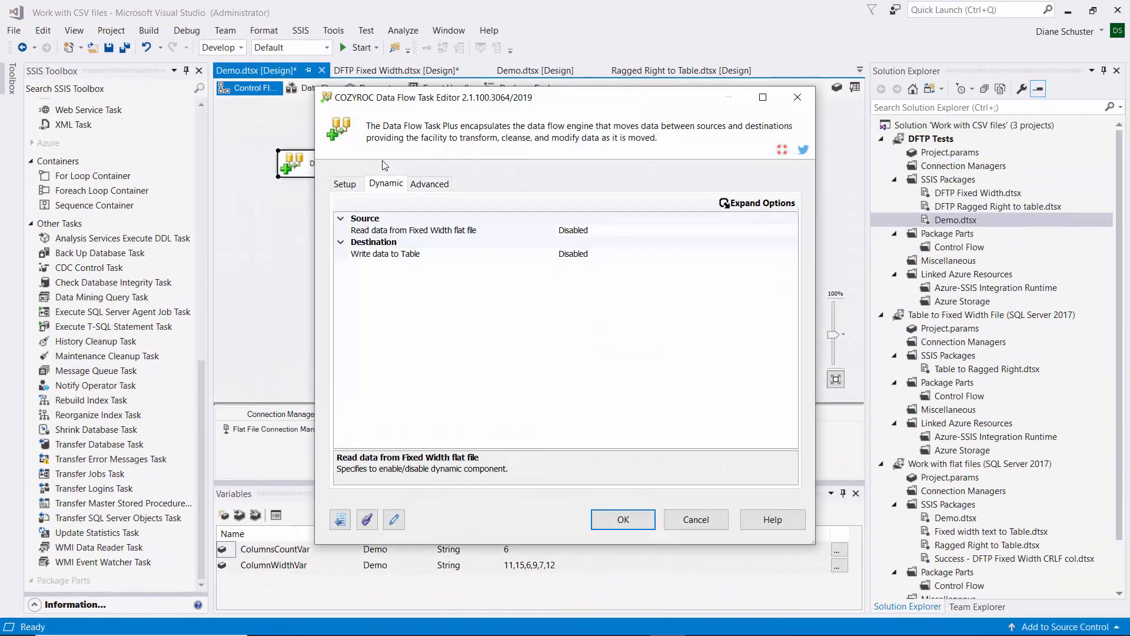
{"action": "left_click", "coordinate": [614, 230]}
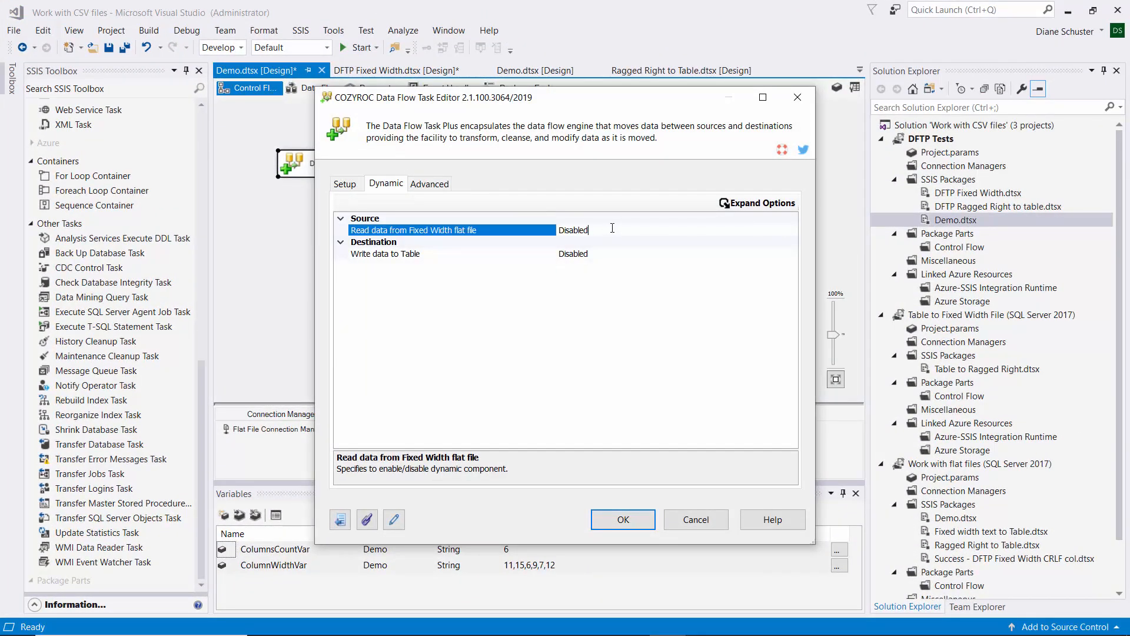
{"action": "left_click", "coordinate": [792, 230]}
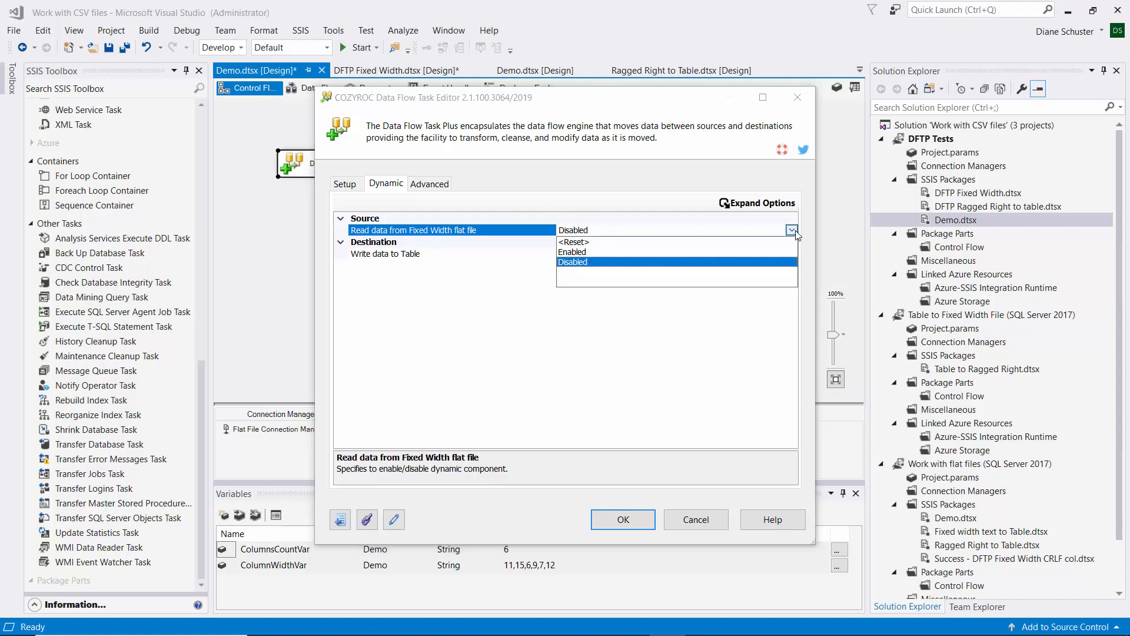
{"action": "left_click", "coordinate": [576, 252]}
{"action": "left_click", "coordinate": [702, 325]}
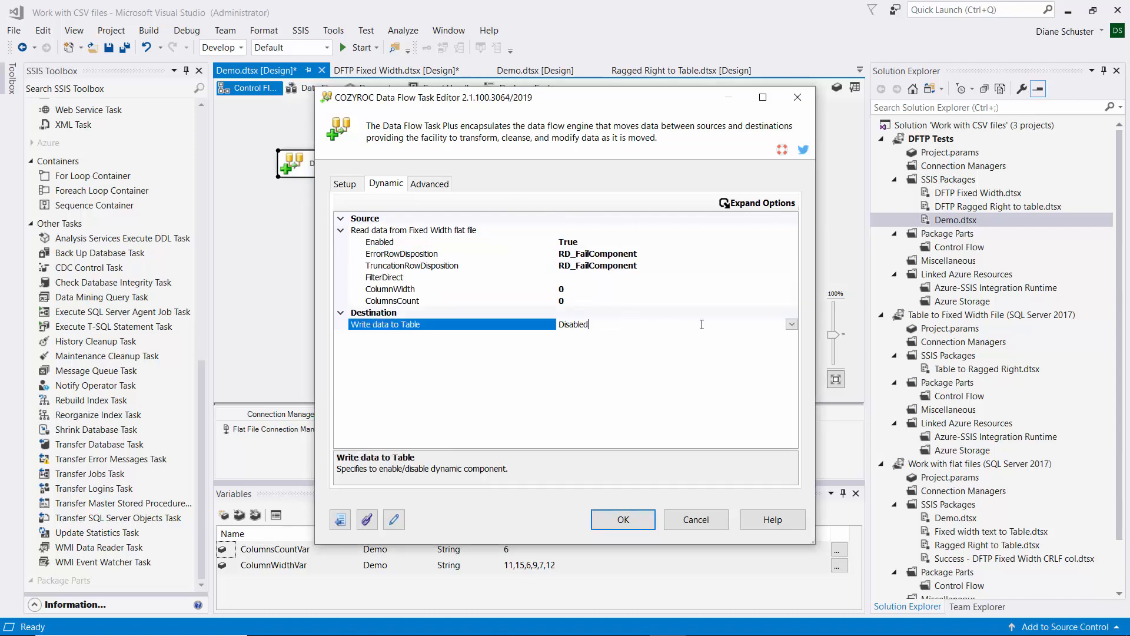
{"action": "left_click", "coordinate": [792, 324]}
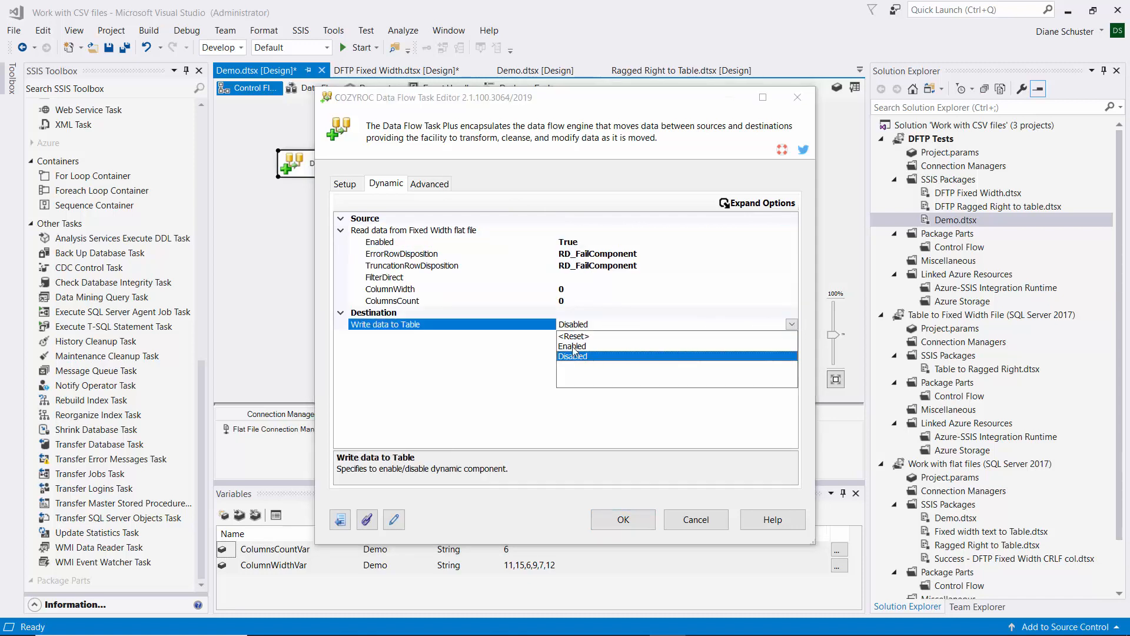
{"action": "left_click", "coordinate": [574, 347]}
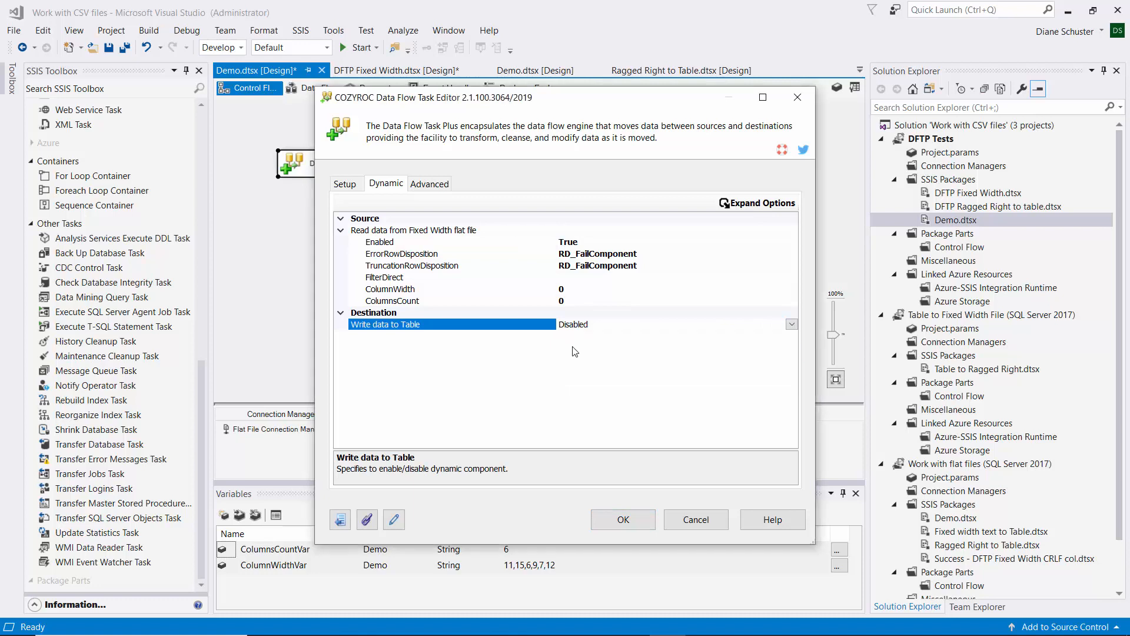
Show the source's expanded dynamic options and take its column width from the variable User::ColumnWidthVar, with IsColumnWidthVariable set to True.
{"action": "left_click", "coordinate": [758, 206]}
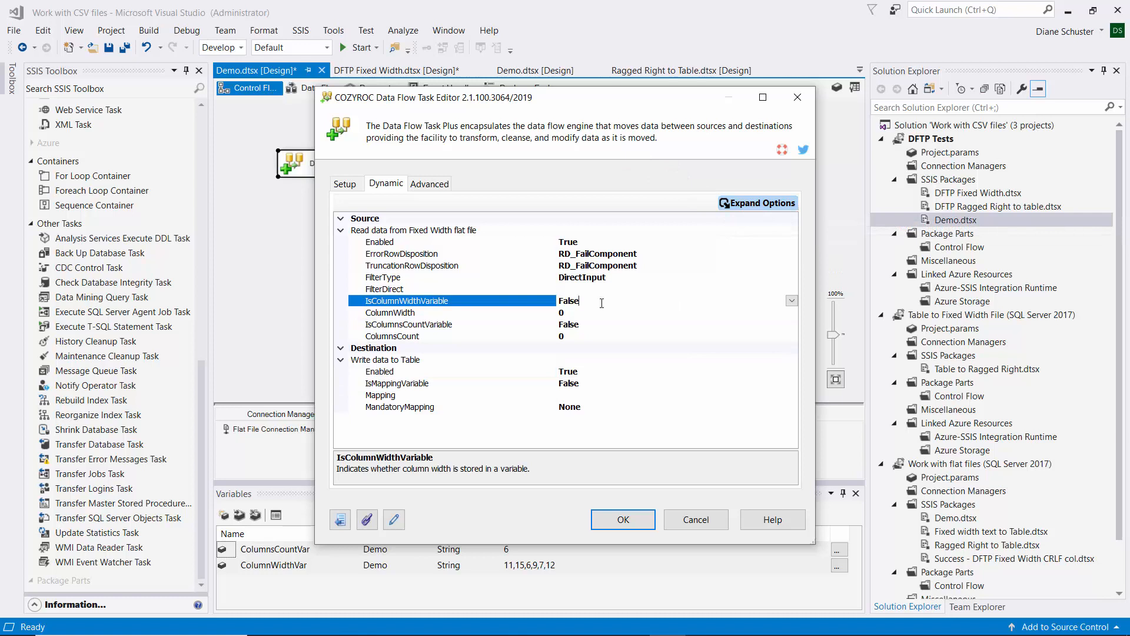
{"action": "left_click", "coordinate": [792, 302]}
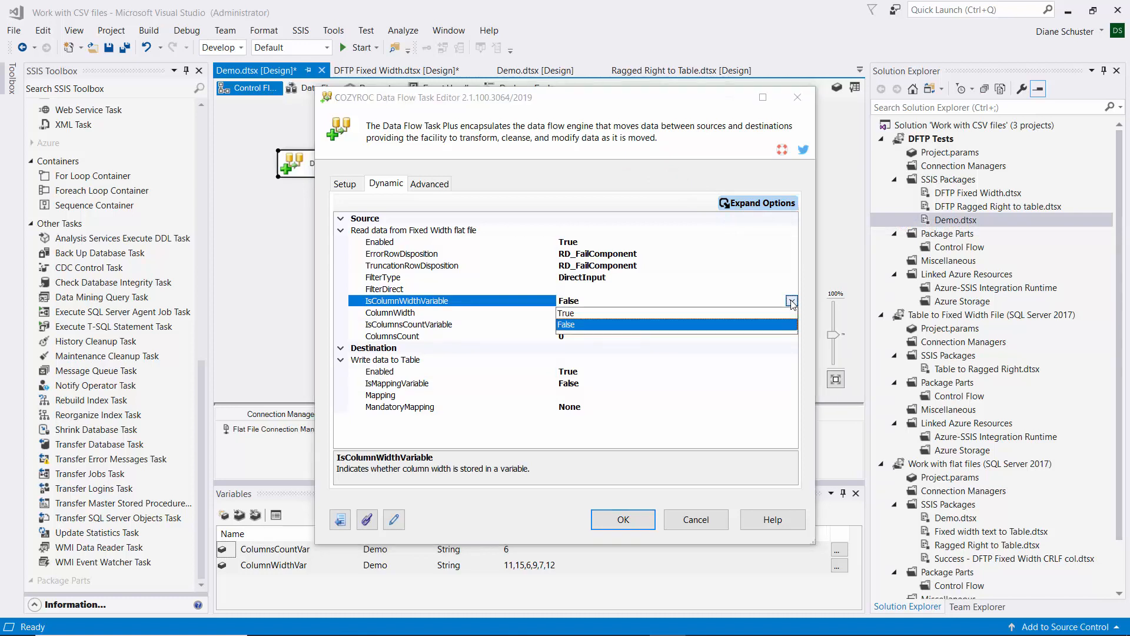
{"action": "left_click", "coordinate": [574, 320]}
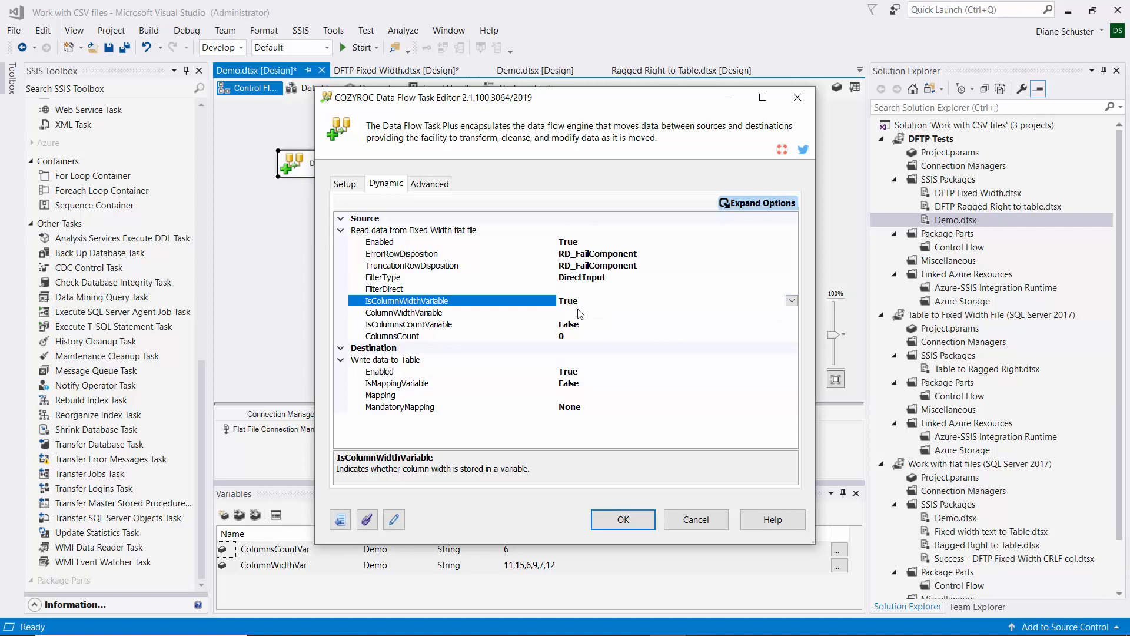
{"action": "left_click", "coordinate": [581, 313]}
{"action": "left_click", "coordinate": [792, 312]}
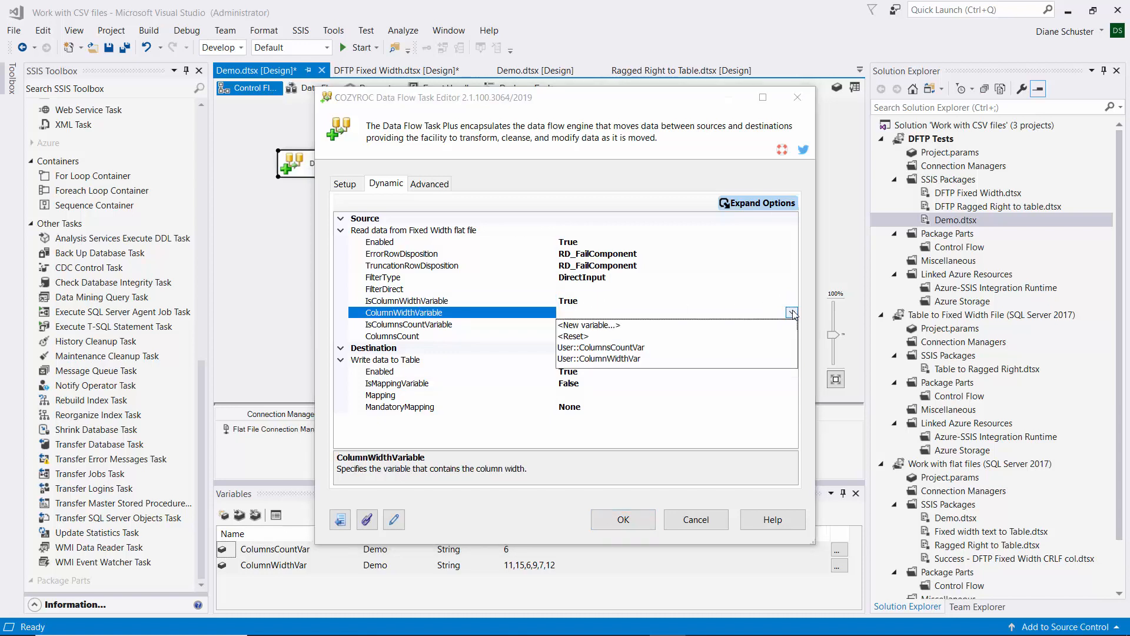
{"action": "left_click", "coordinate": [594, 359]}
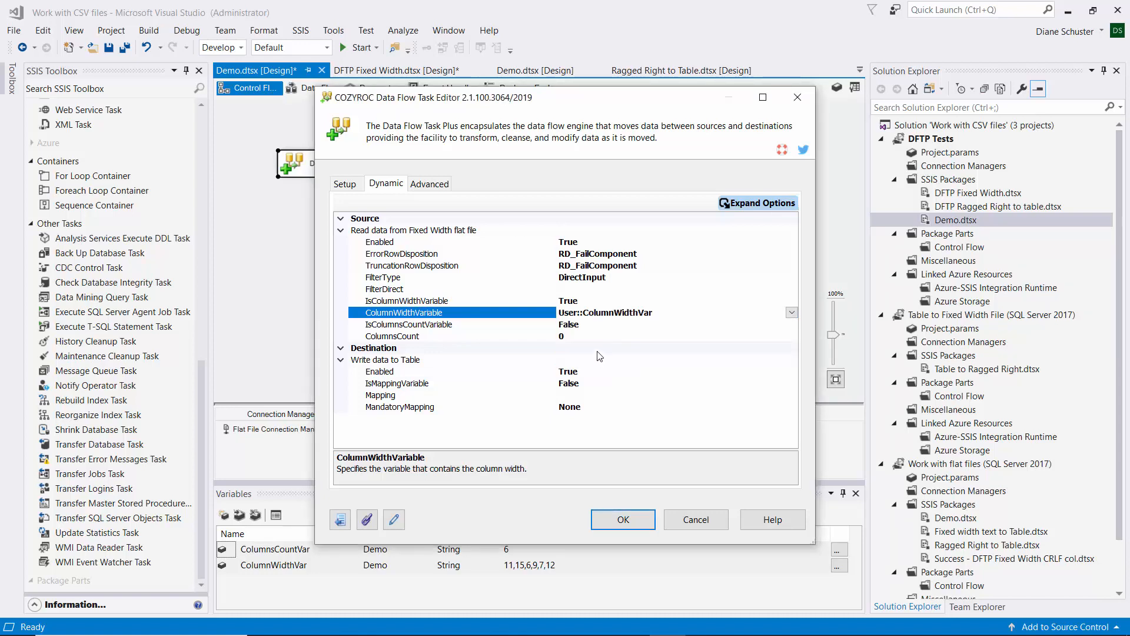
Set IsColumnsCountVariable to True with User::ColumnsCountVar as the source's columns count variable, and save the task settings.
{"action": "left_click", "coordinate": [589, 325]}
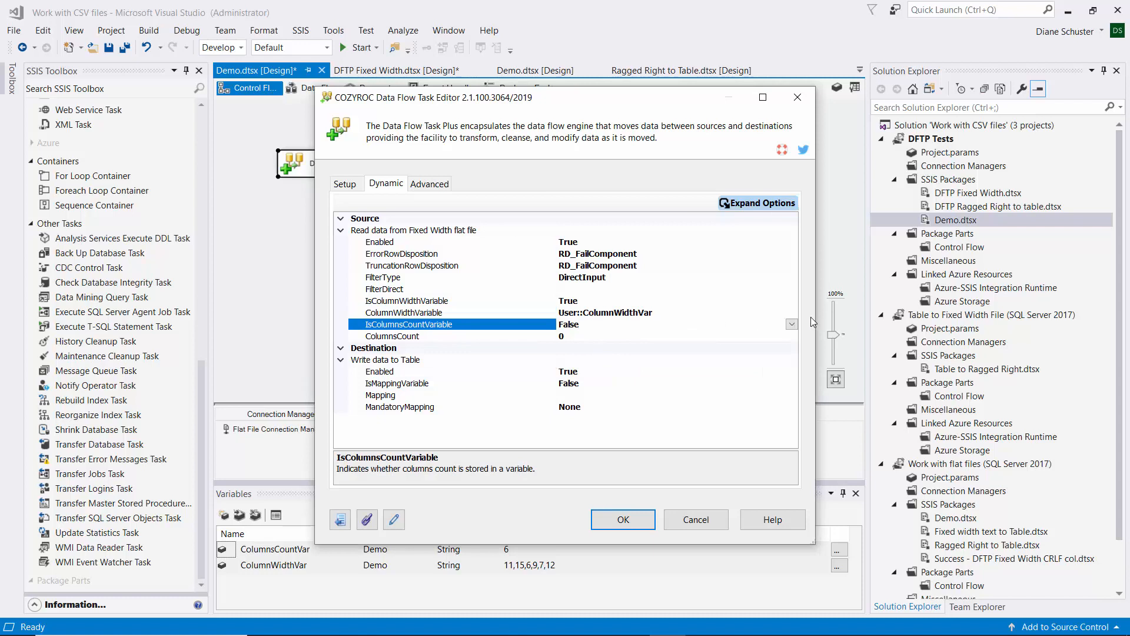
{"action": "left_click", "coordinate": [792, 324]}
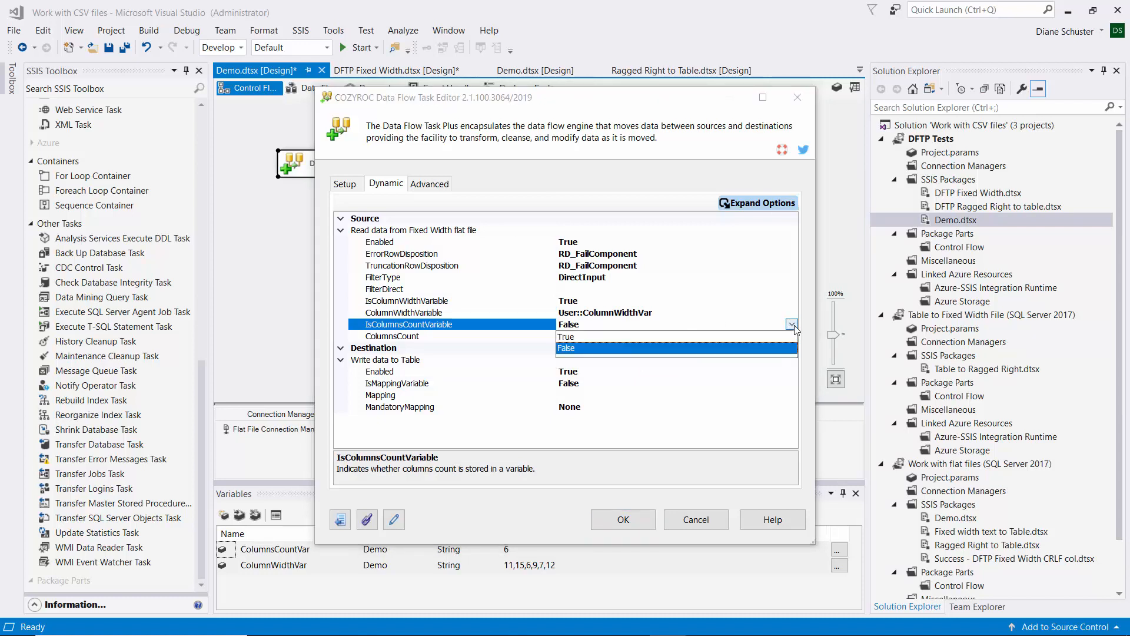
{"action": "left_click", "coordinate": [576, 337]}
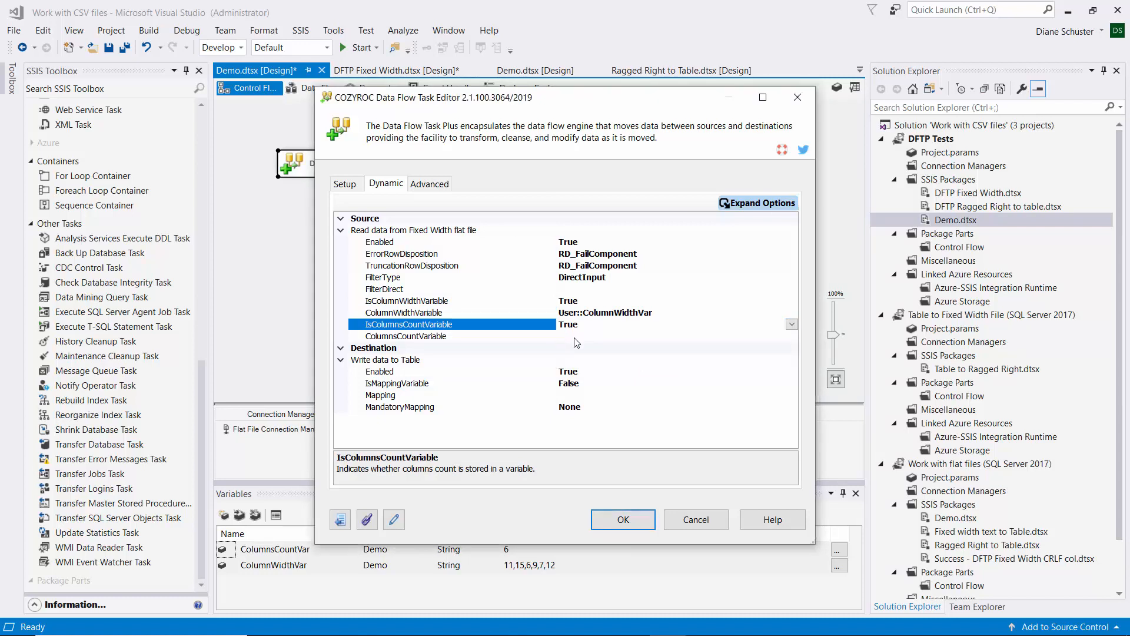
{"action": "left_click", "coordinate": [612, 336]}
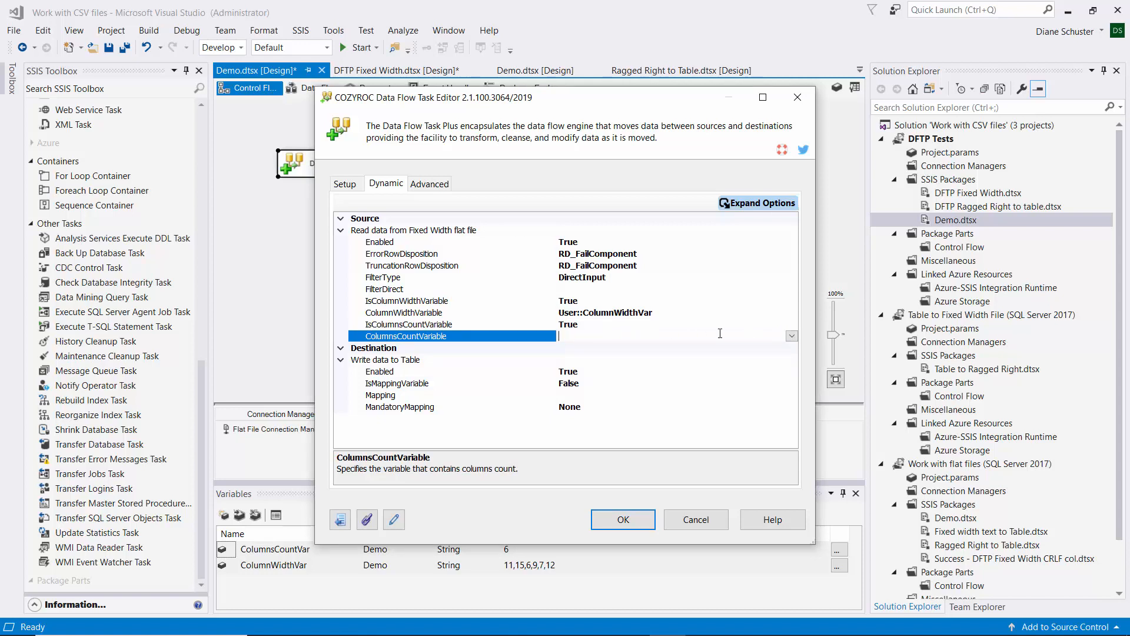
{"action": "left_click", "coordinate": [791, 336]}
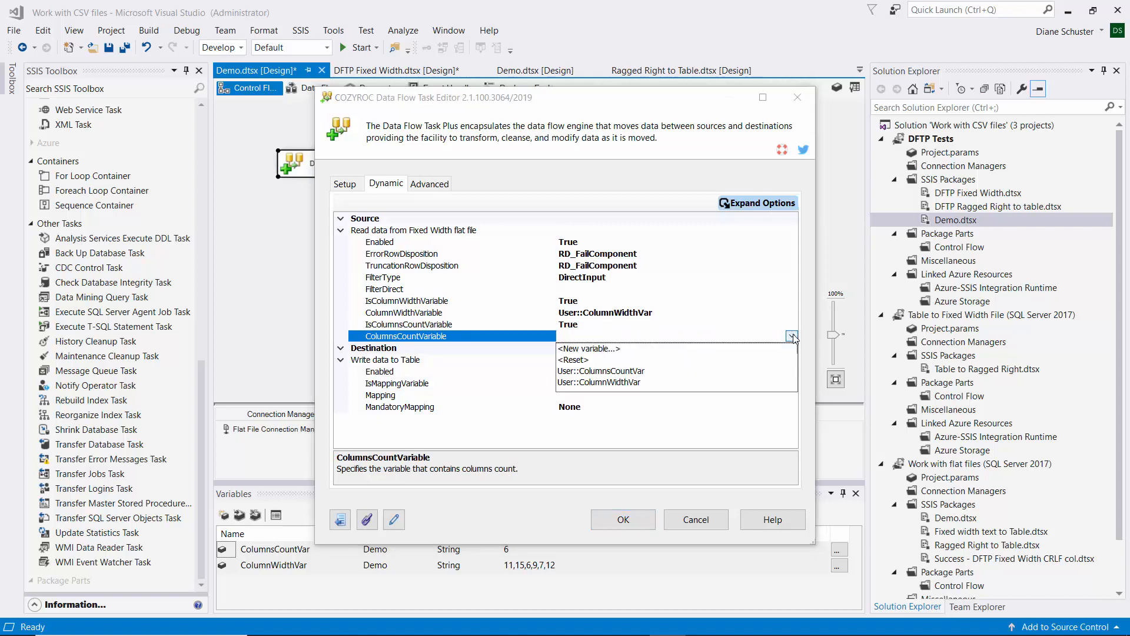
{"action": "left_click", "coordinate": [633, 373]}
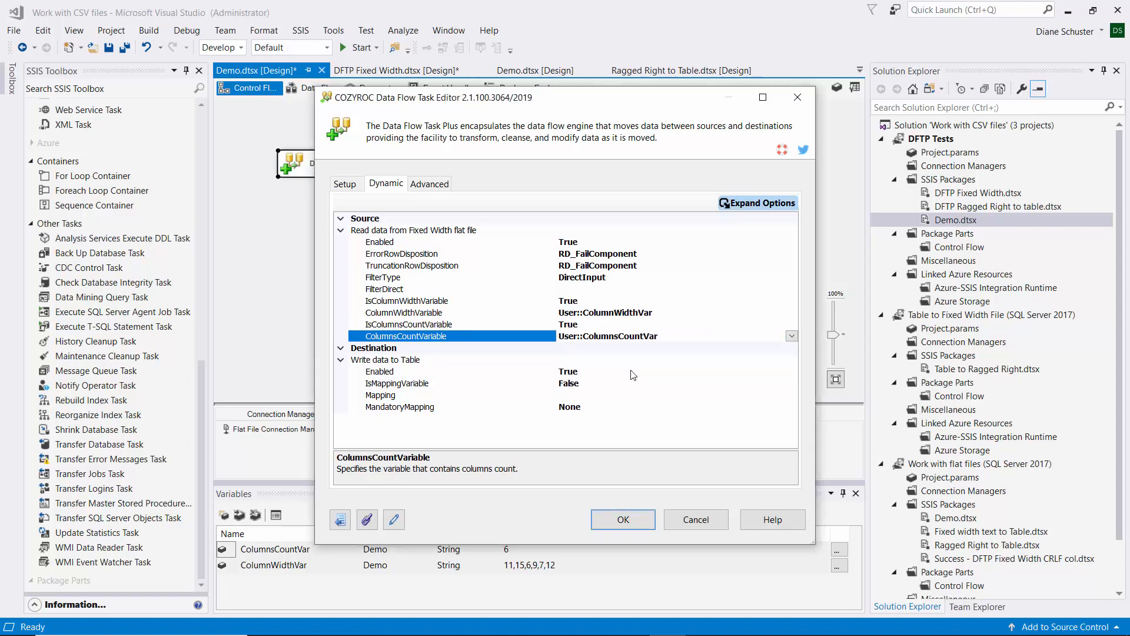
{"action": "left_click", "coordinate": [631, 522]}
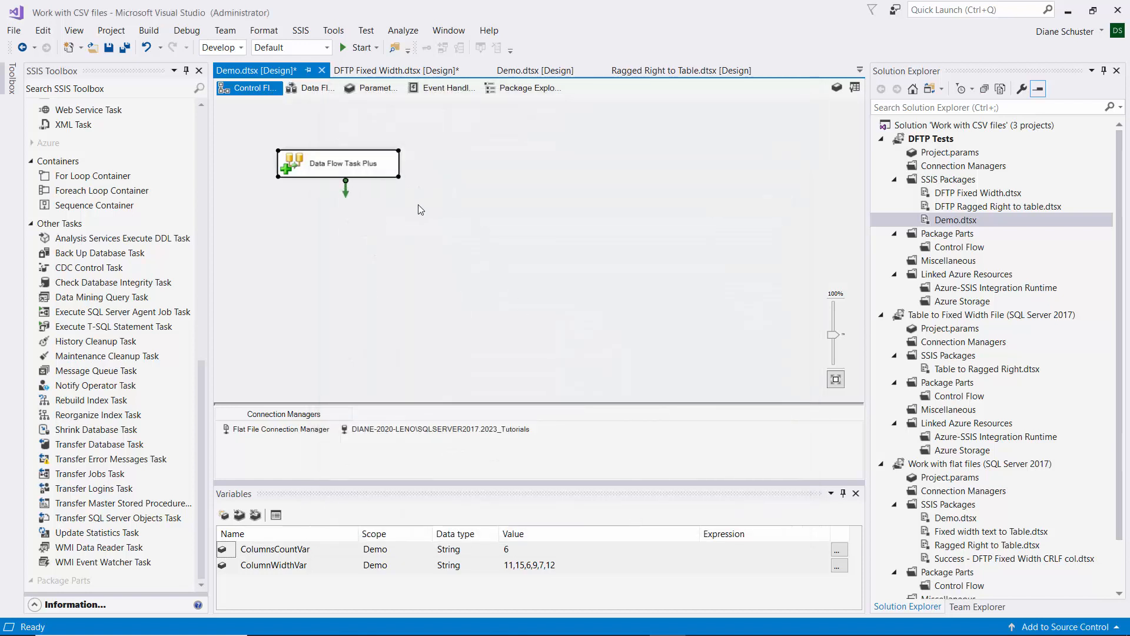
Set the DelayValidation property of the Data Flow Task Plus to True.
{"action": "right_click", "coordinate": [388, 166]}
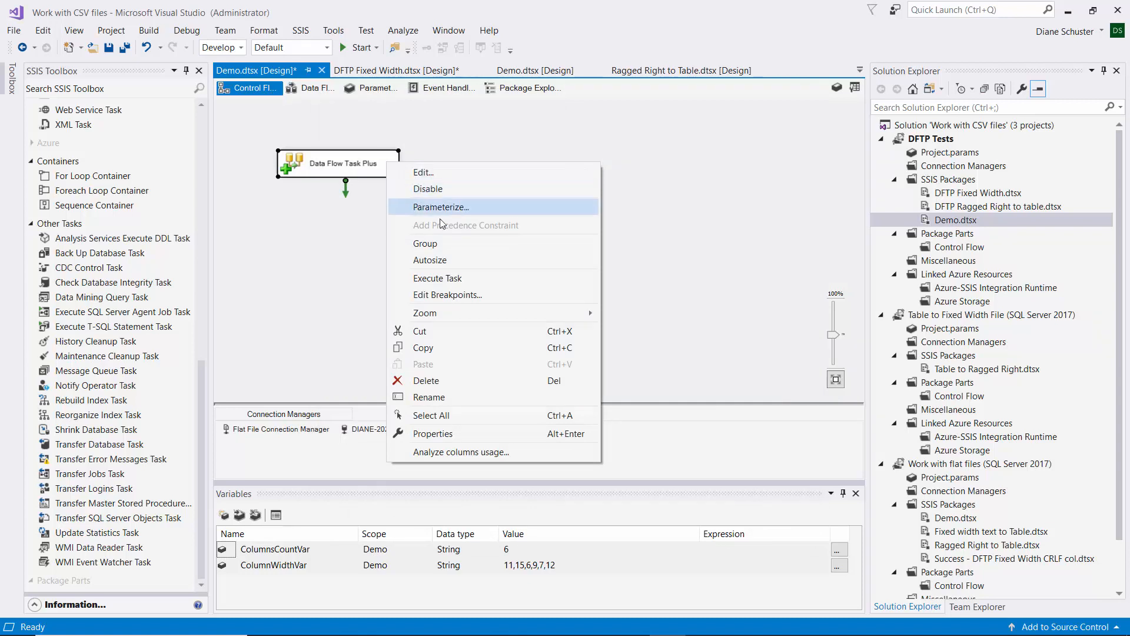
{"action": "left_click", "coordinate": [432, 434]}
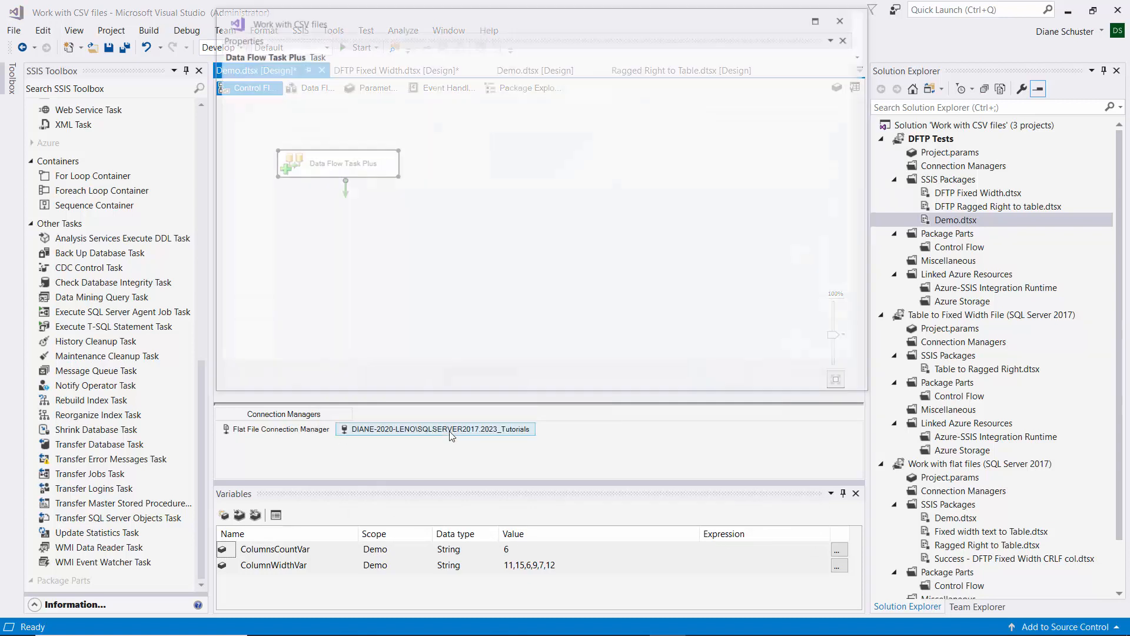
{"action": "left_click_drag", "start_coordinate": [860, 154], "coordinate": [883, 76]}
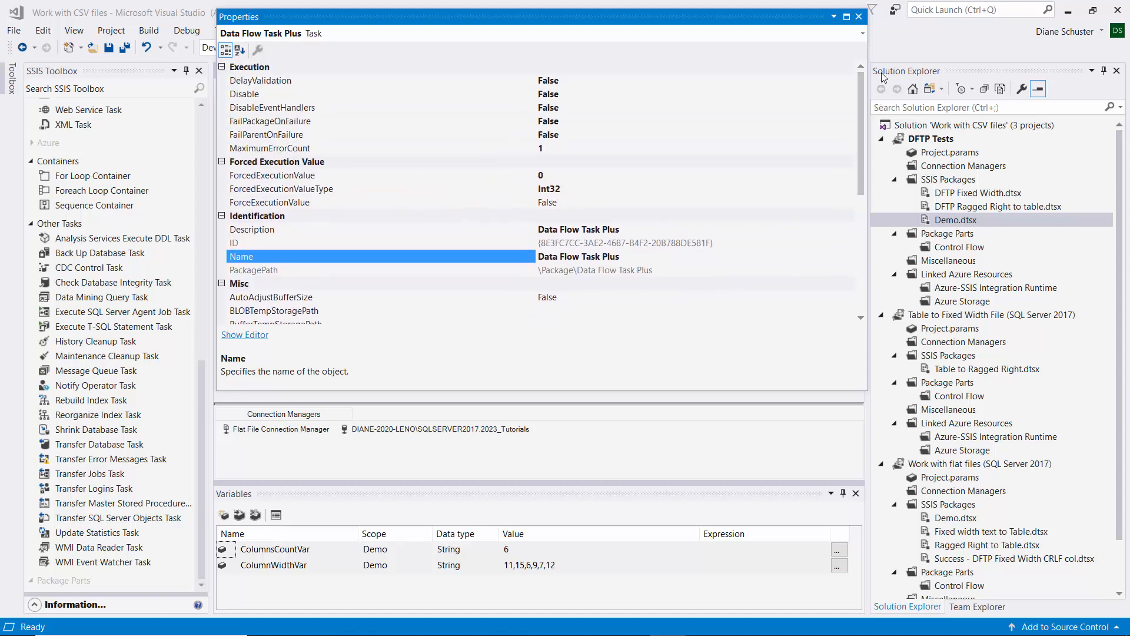
{"action": "left_click", "coordinate": [566, 80]}
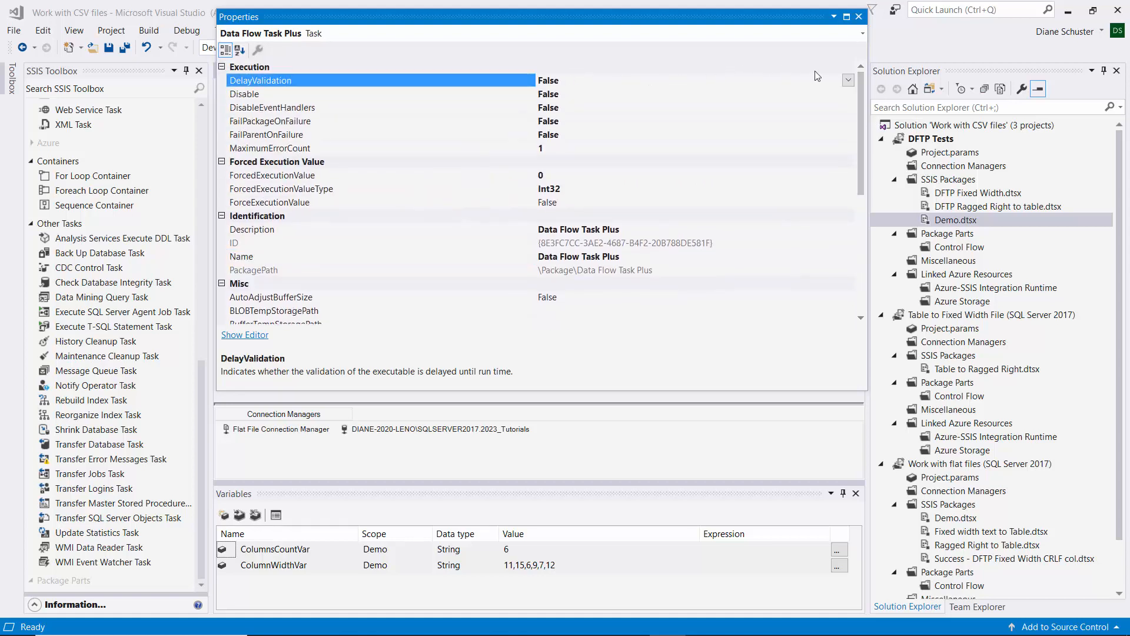
{"action": "left_click", "coordinate": [847, 80]}
{"action": "left_click", "coordinate": [561, 95]}
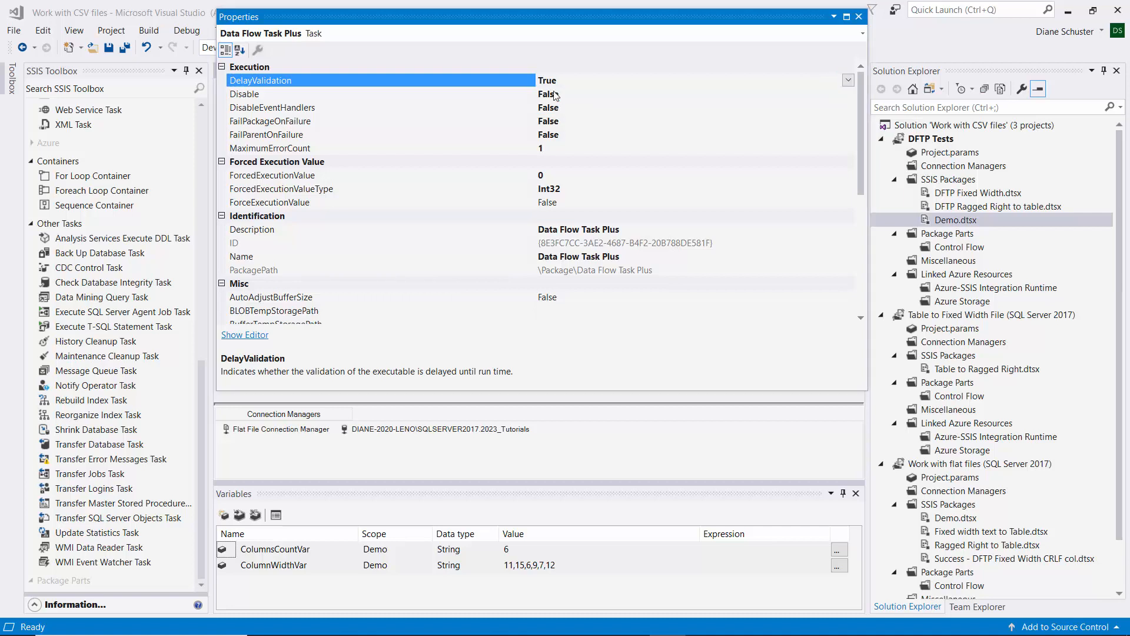
{"action": "left_click", "coordinate": [859, 17]}
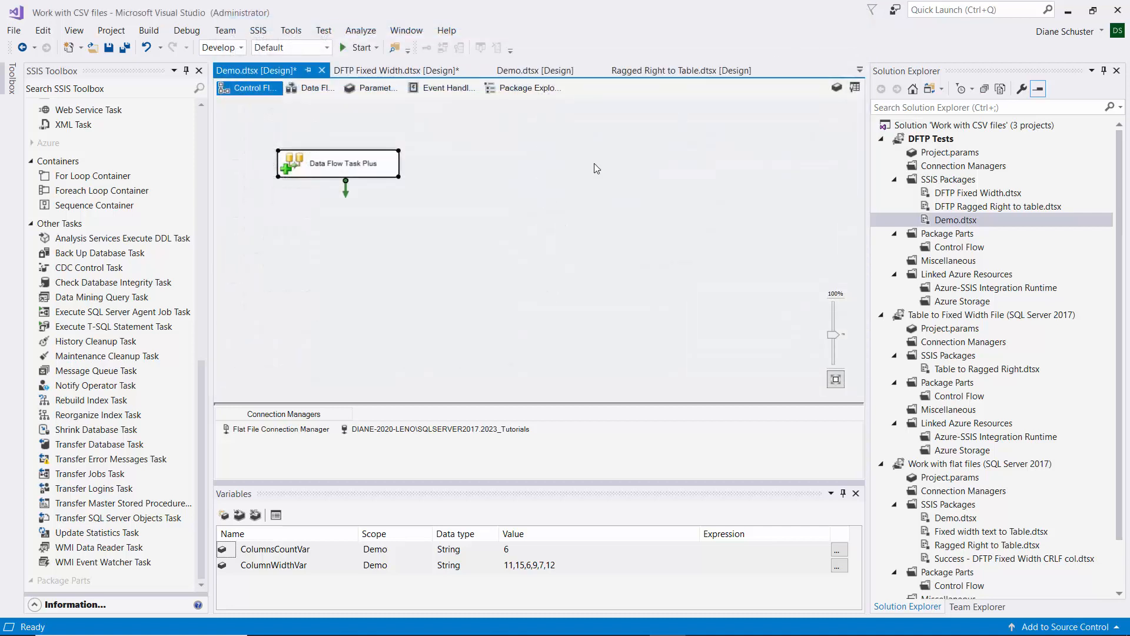
Save all files and execute the Demo.dtsx package in the DFTP Tests project, stopping the debug session when the run ends.
{"action": "left_click", "coordinate": [125, 47]}
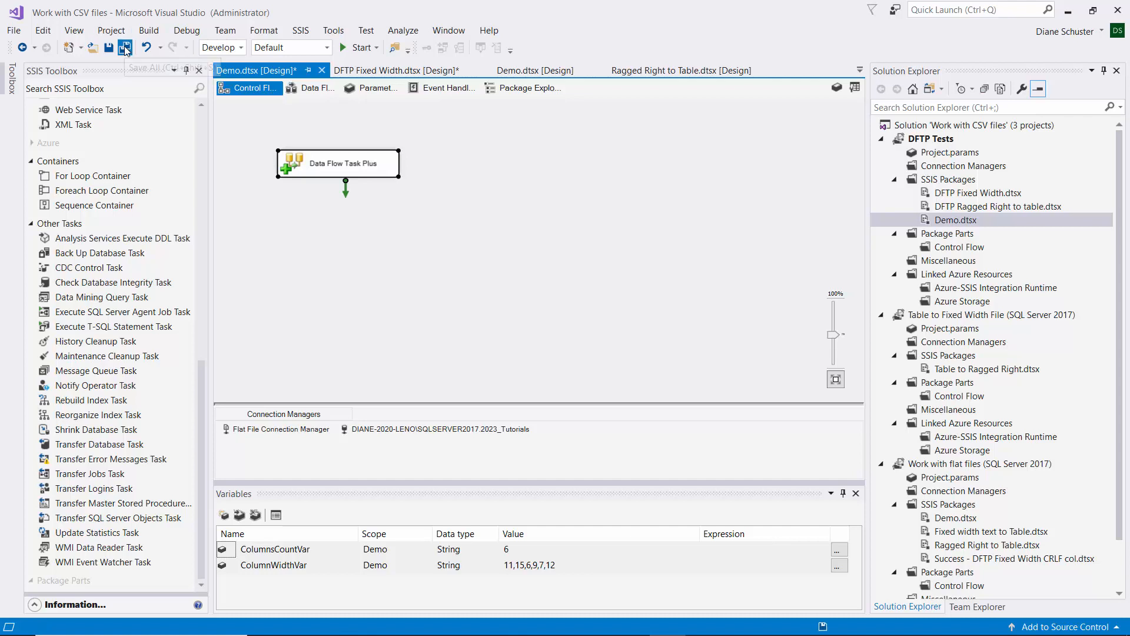
{"action": "right_click", "coordinate": [955, 220]}
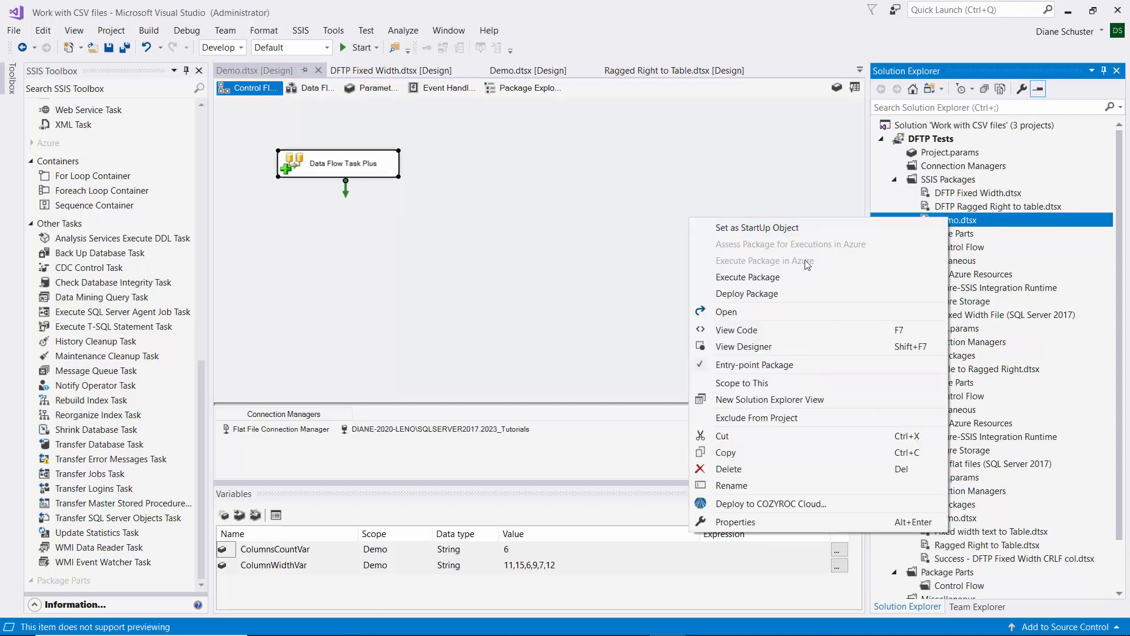
{"action": "left_click", "coordinate": [754, 277]}
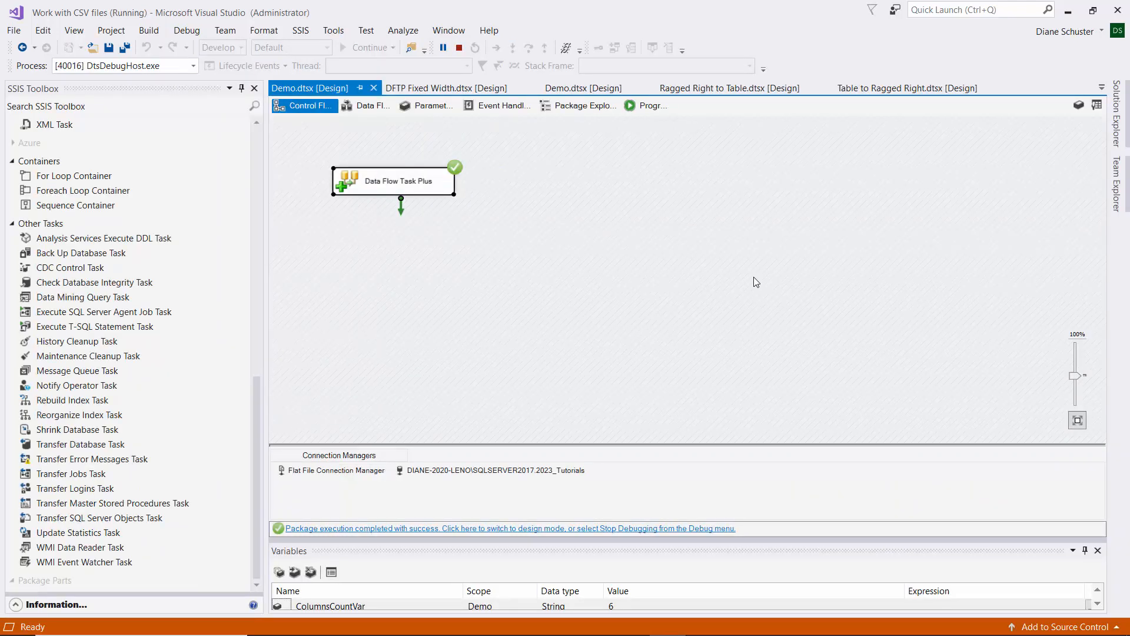
{"action": "left_click", "coordinate": [460, 47]}
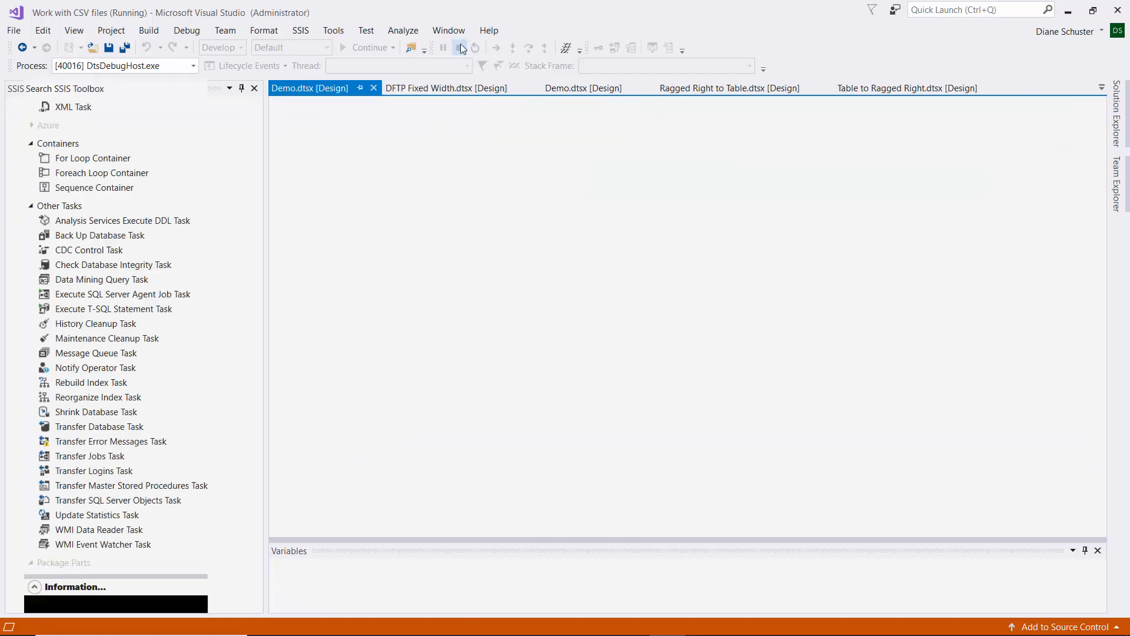
Switch to SQL Server Management Studio and run the selected SELECT query on [FW no space Automobile Inventory] to check the loaded rows.
{"action": "mouse_move", "coordinate": [668, 634]}
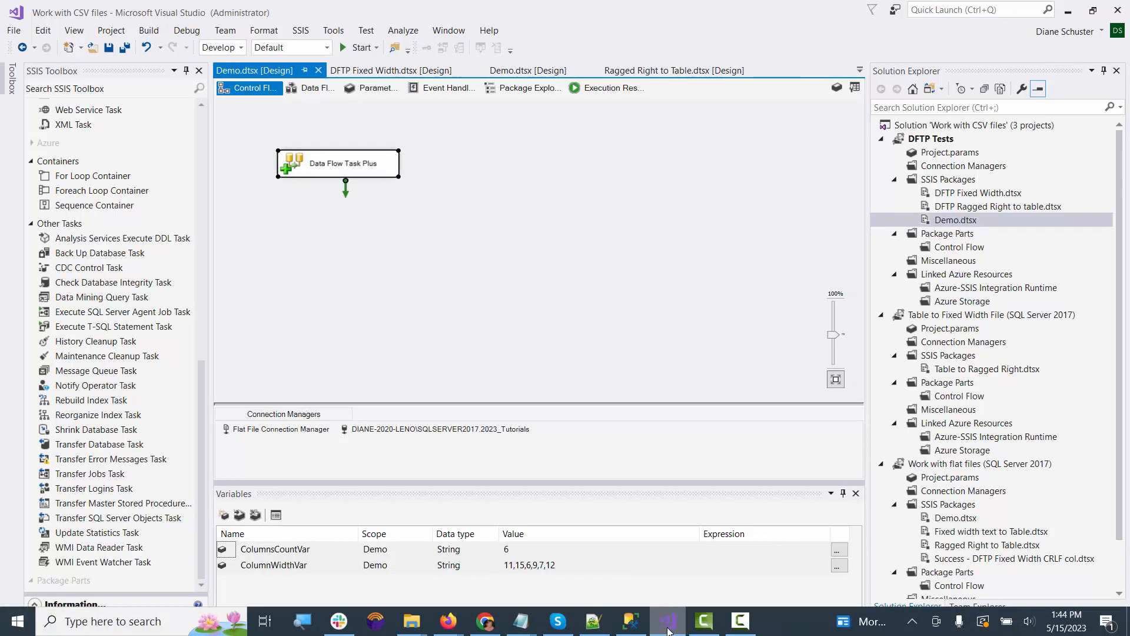
{"action": "left_click", "coordinate": [633, 626]}
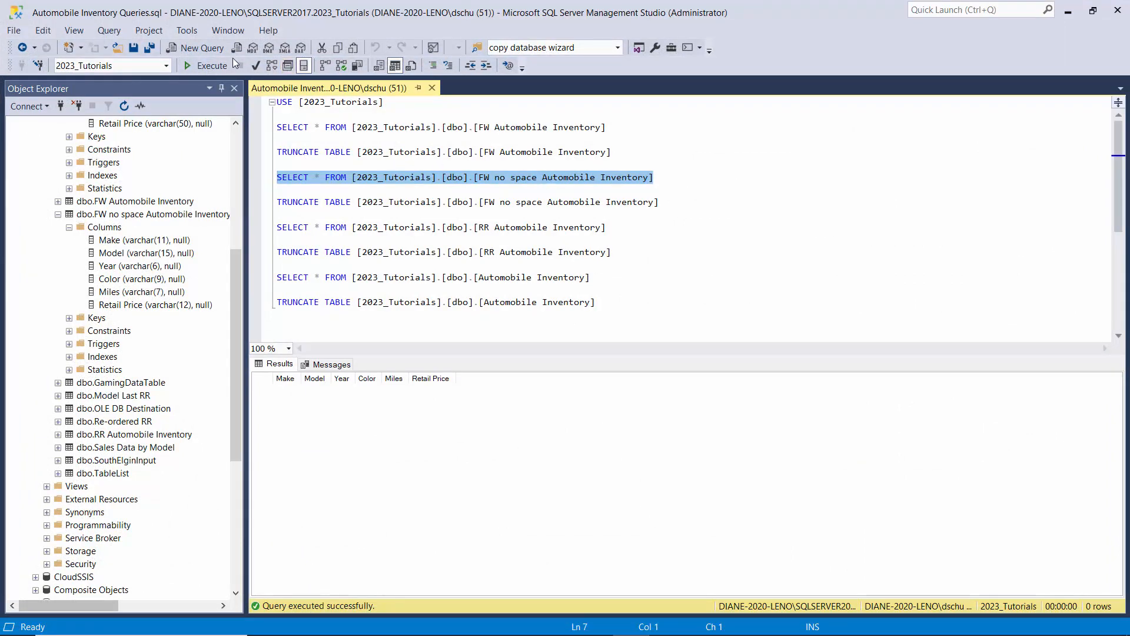
{"action": "left_click", "coordinate": [211, 68]}
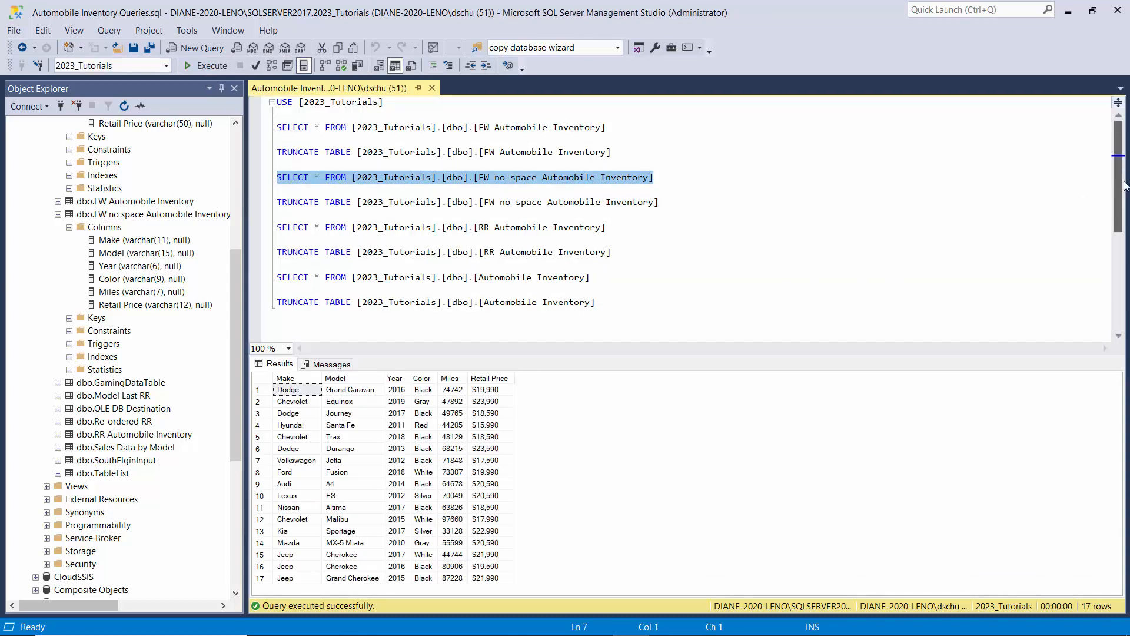
{"action": "scroll", "coordinate": [677, 218], "scroll_direction": "down", "scroll_amount": 5}
{"action": "scroll", "coordinate": [677, 218], "scroll_direction": "up", "scroll_amount": 5}
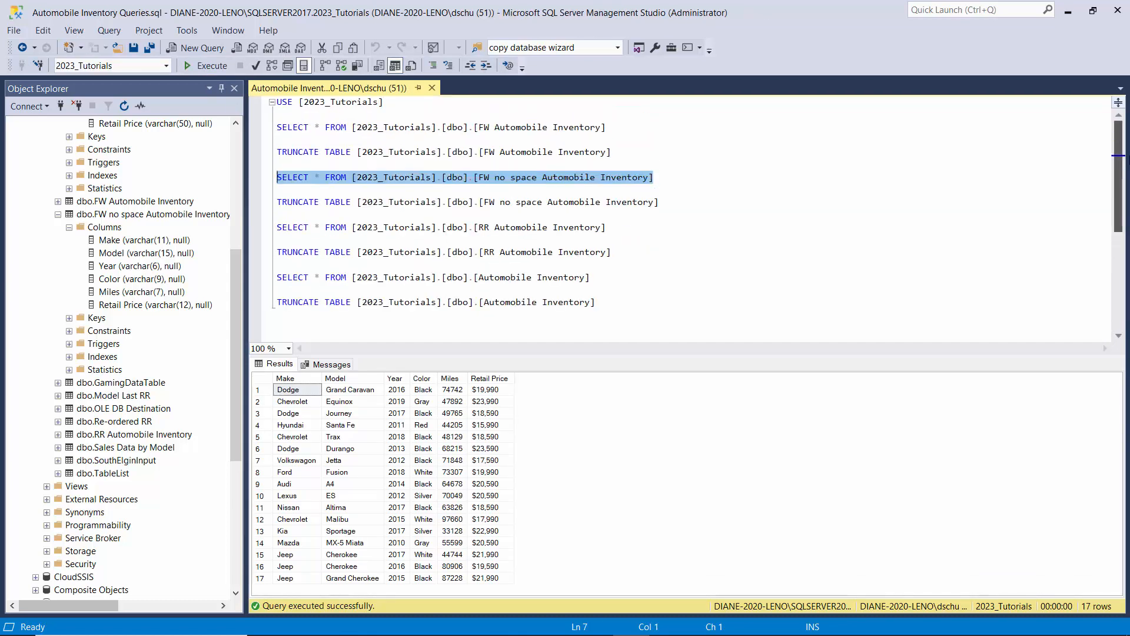